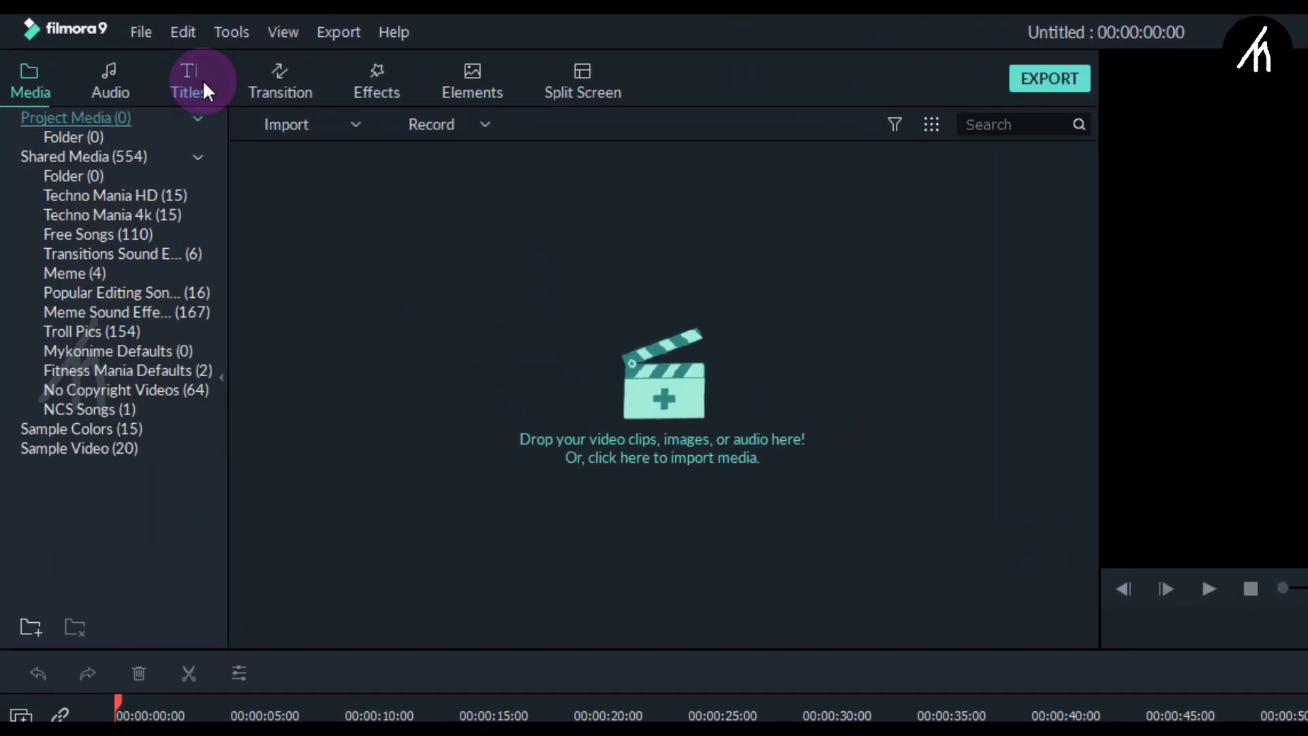
Add a Default Title clip to the video track and extend it to 8:04.
left_click(114, 54)
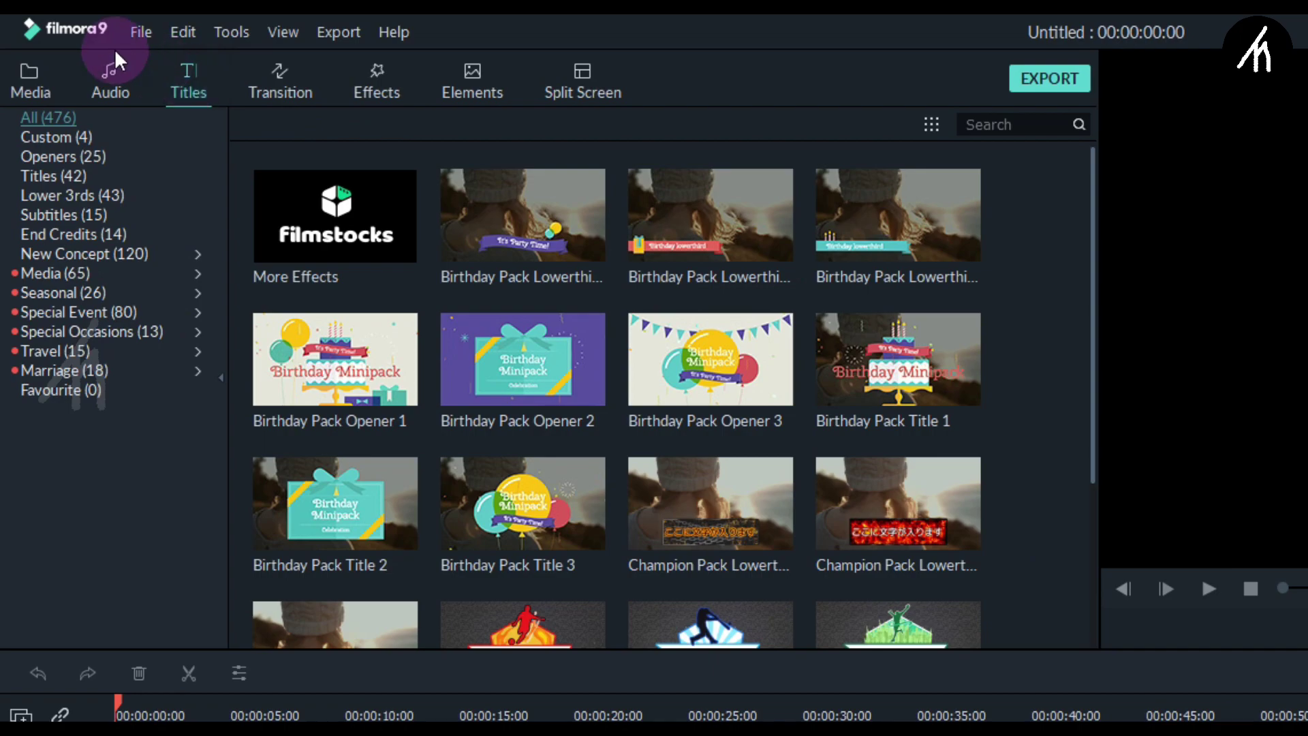
left_click(36, 175)
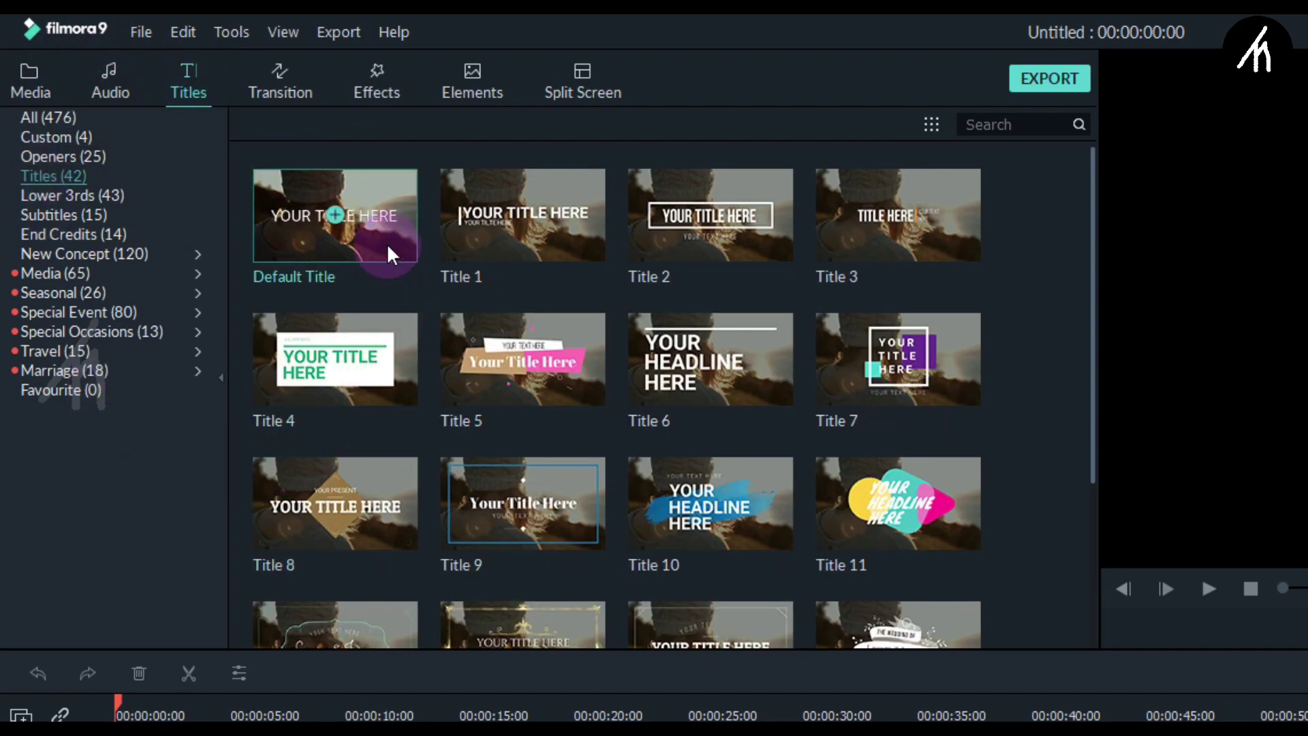
left_click_drag(386, 243, 68, 597)
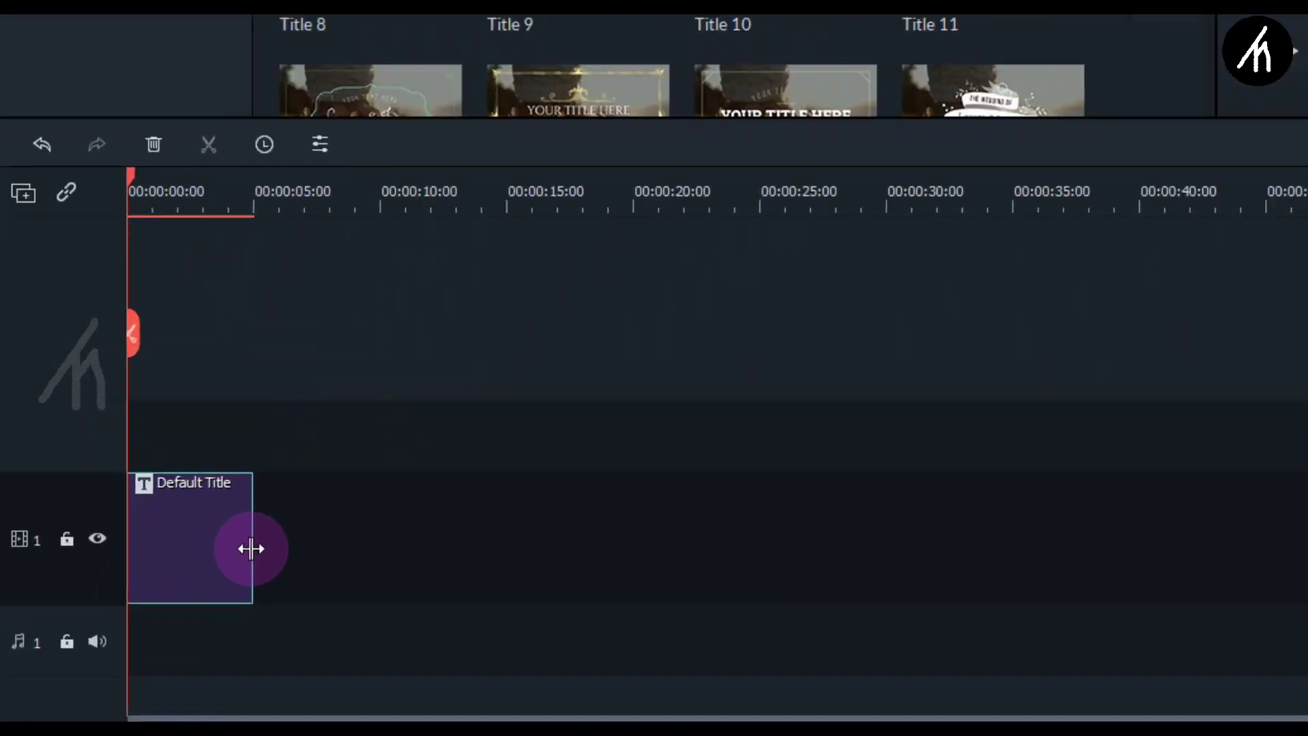
left_click_drag(136, 627, 182, 635)
left_click_drag(427, 511, 422, 512)
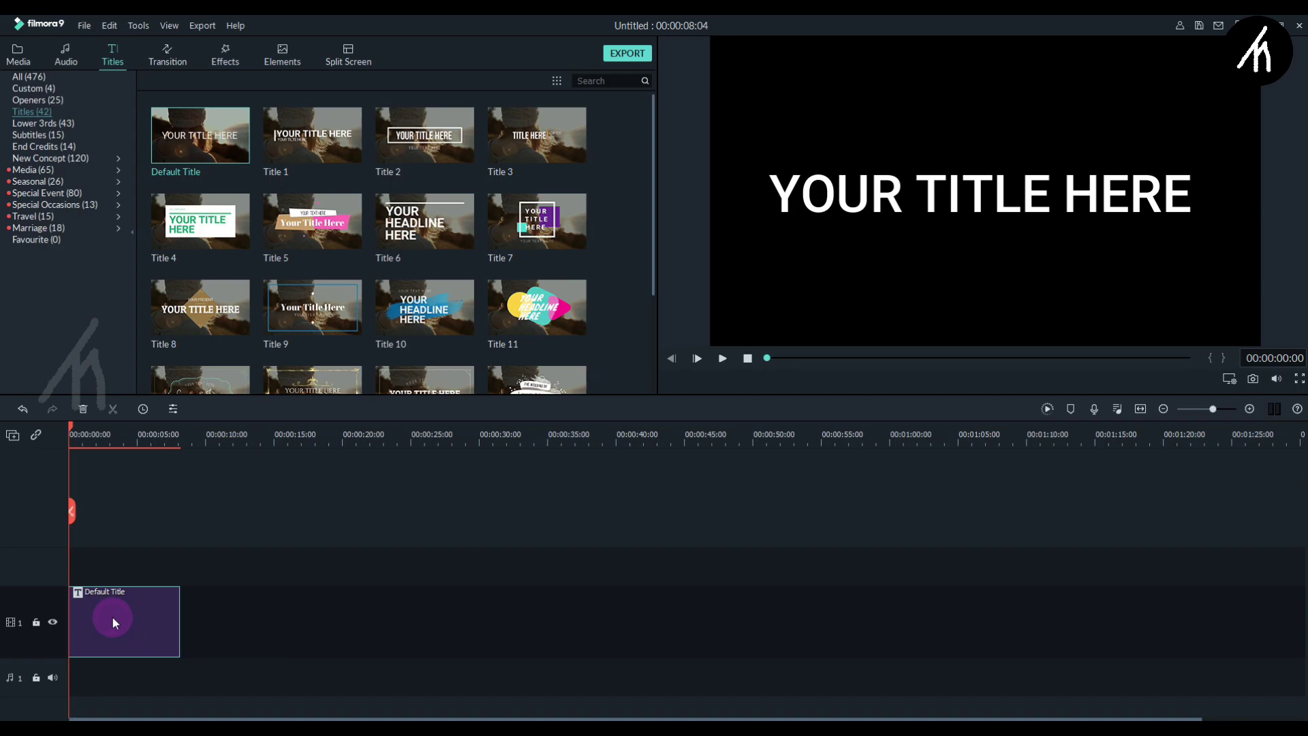
In the advanced text editor, replace the title text with WAR in Bebas Neue.
double_click(112, 616)
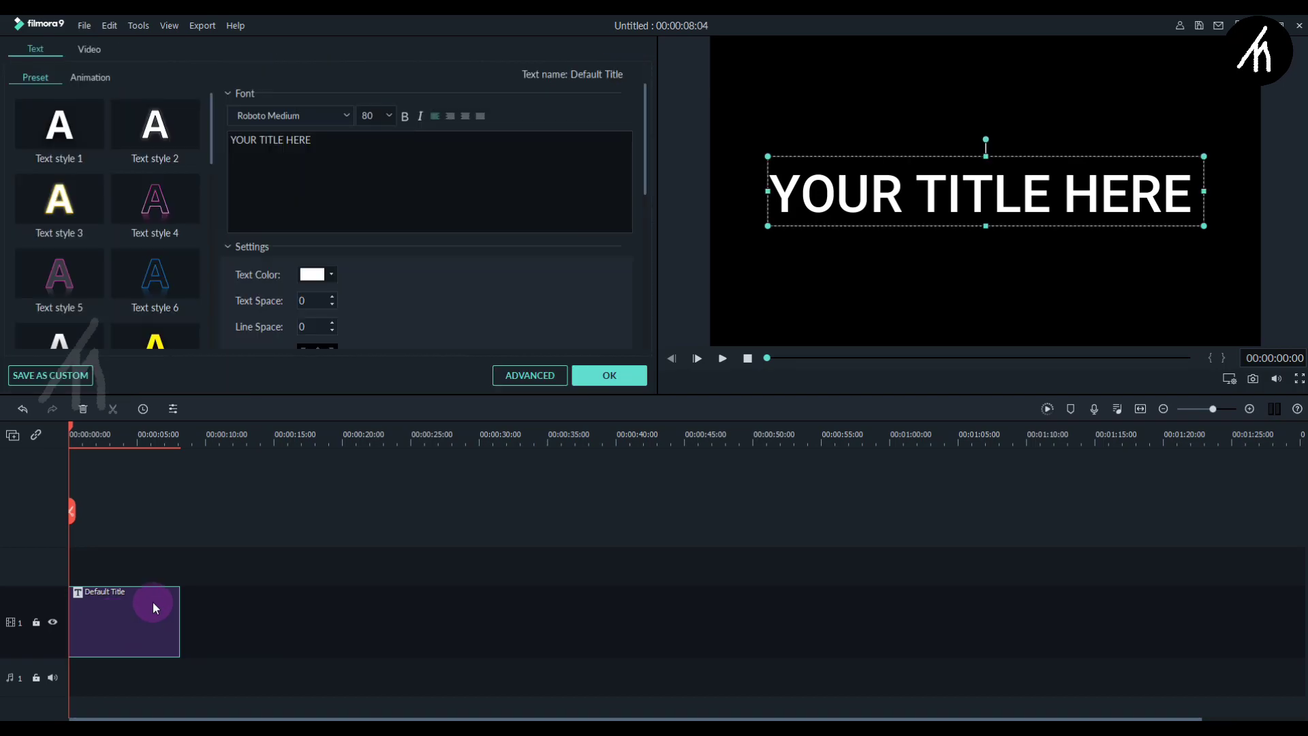
left_click(536, 387)
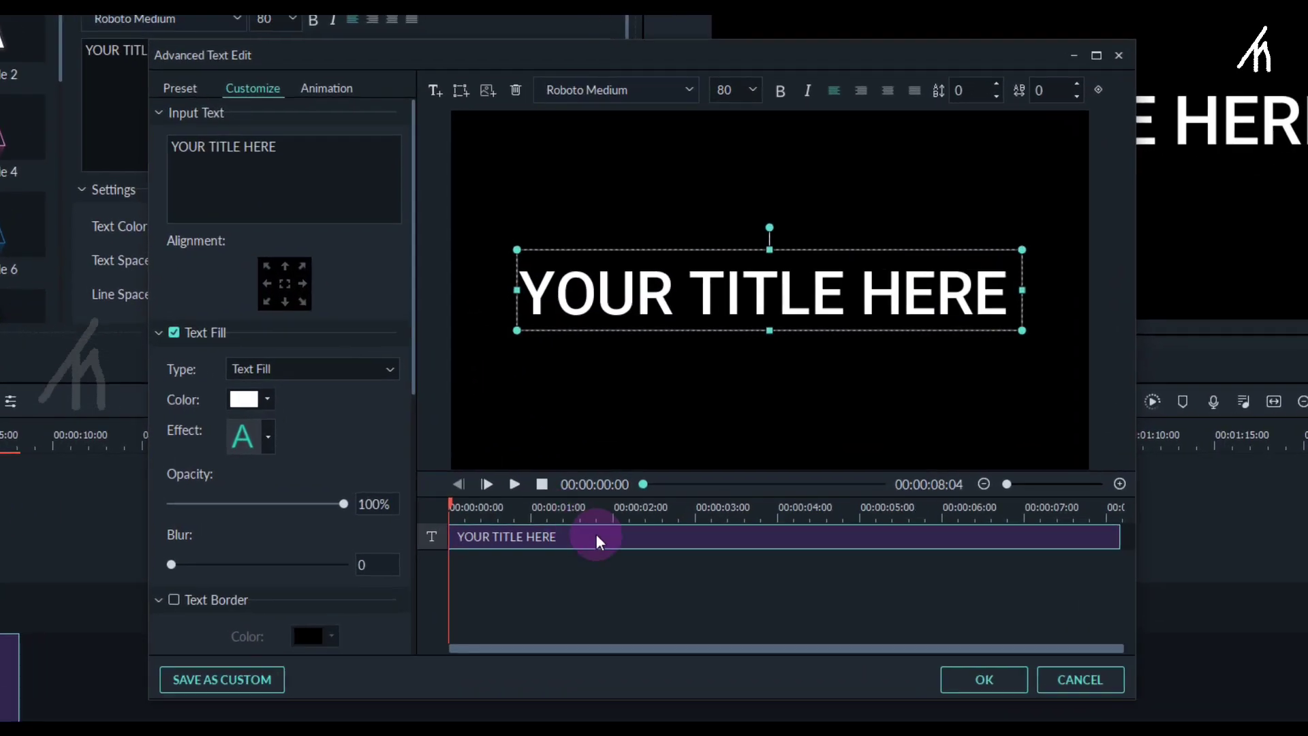
left_click(412, 239)
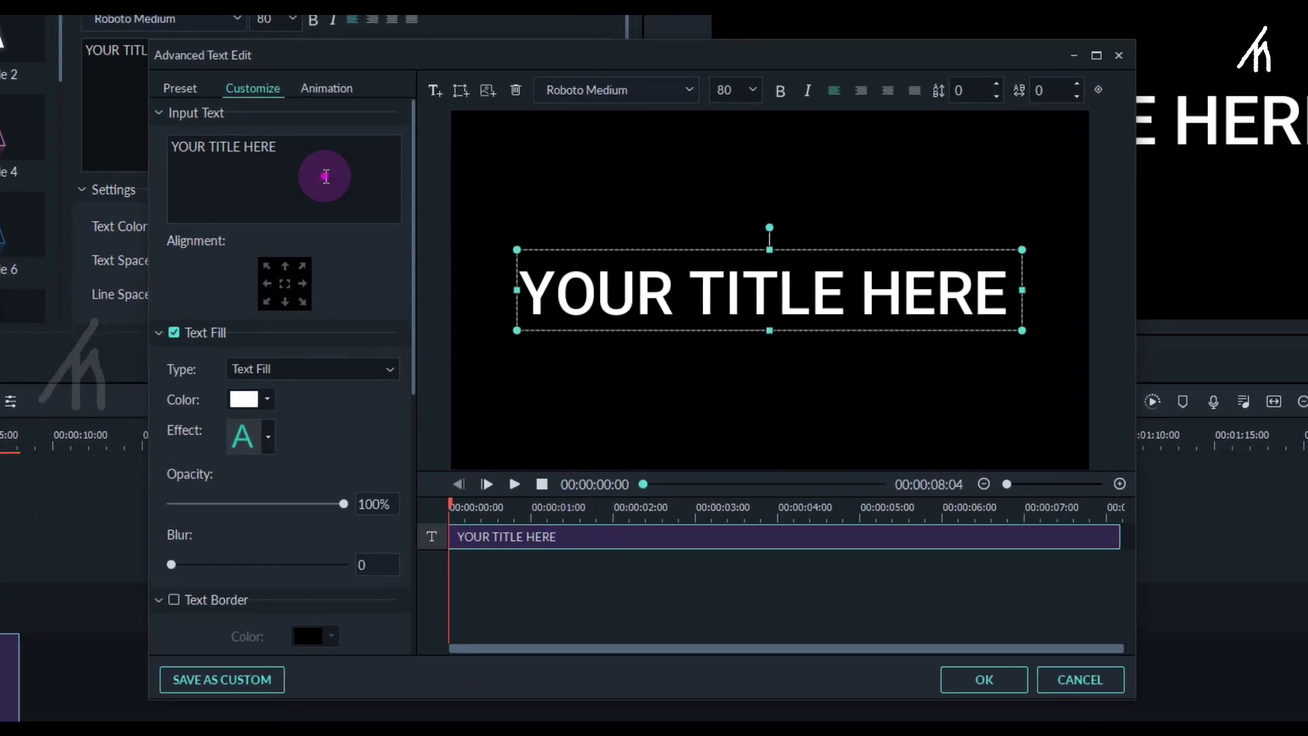
key("ctrl+a")
type("WAR")
left_click(632, 89)
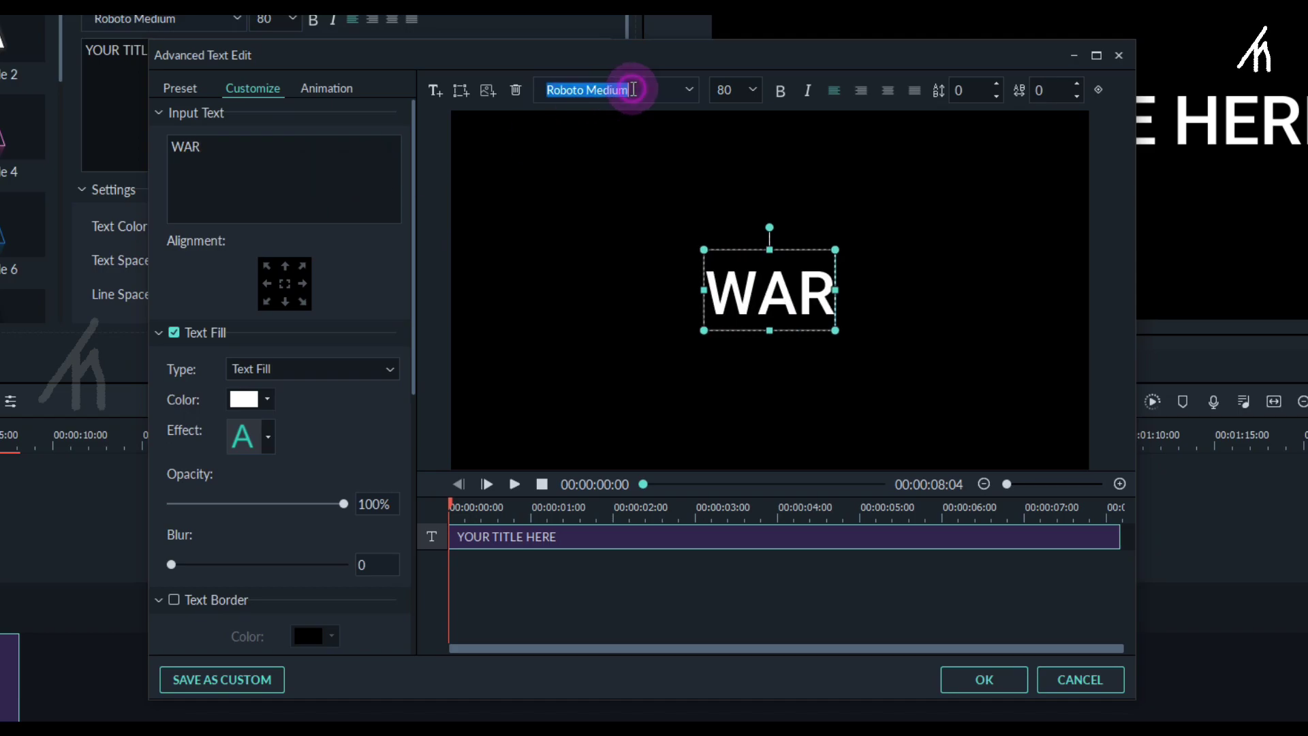
type("bebas")
key("Return")
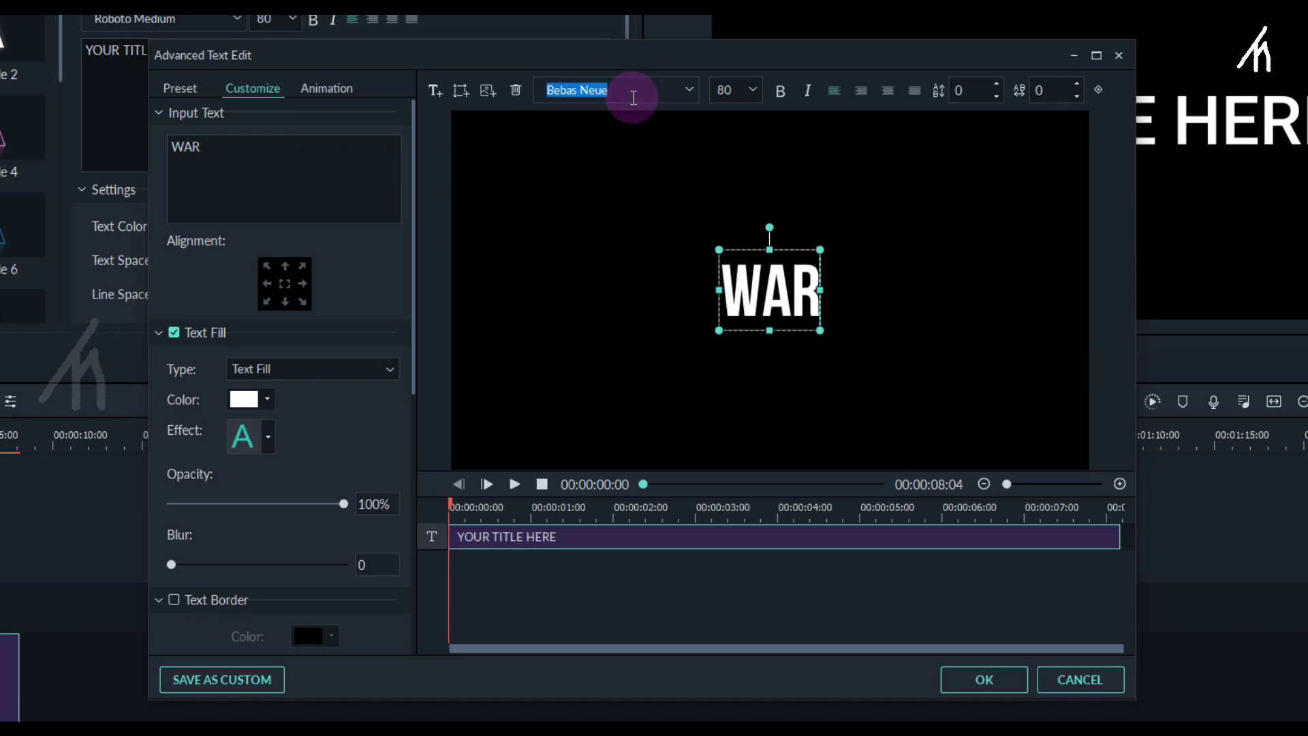
Set WAR to size 150 with letter spacing 9, centred in the frame.
left_click(1077, 84)
left_click(1077, 84)
left_click(1078, 85)
left_click(1077, 85)
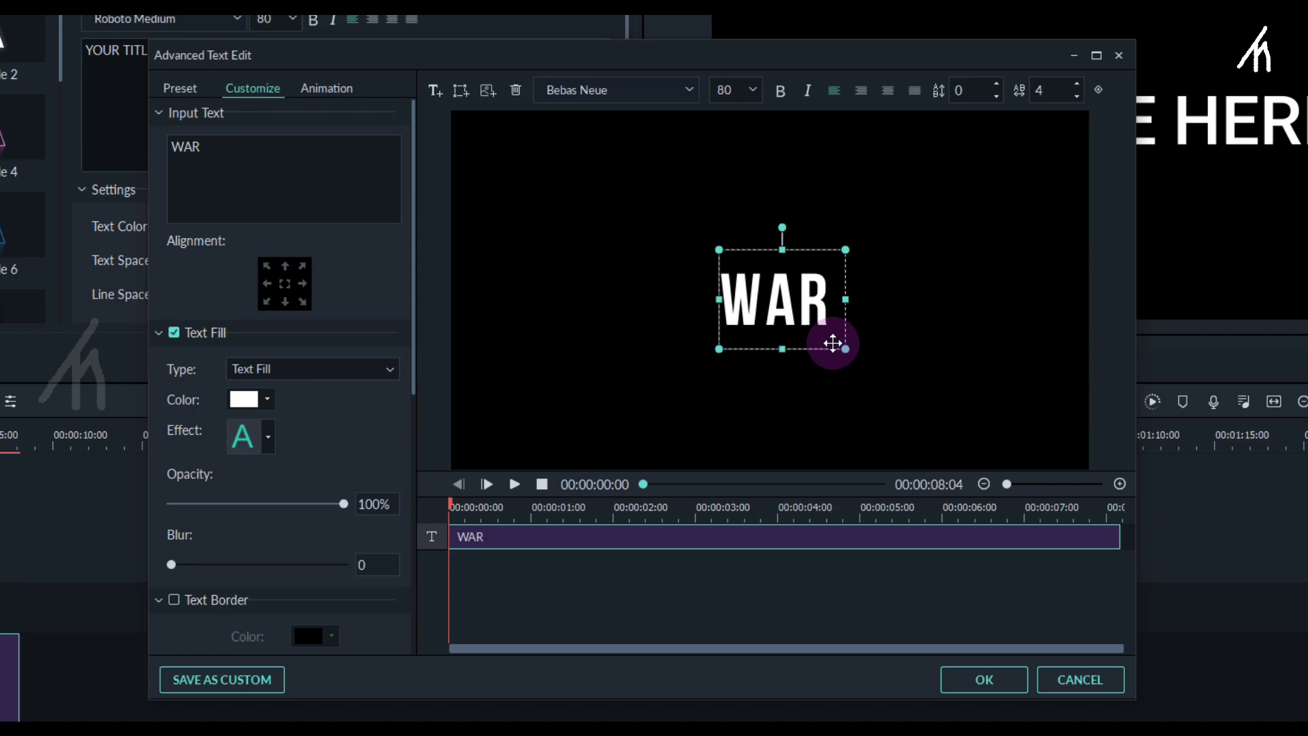
left_click(746, 89)
type("150")
key("Return")
left_click_drag(862, 372, 797, 328)
left_click(1077, 85)
left_click(1077, 84)
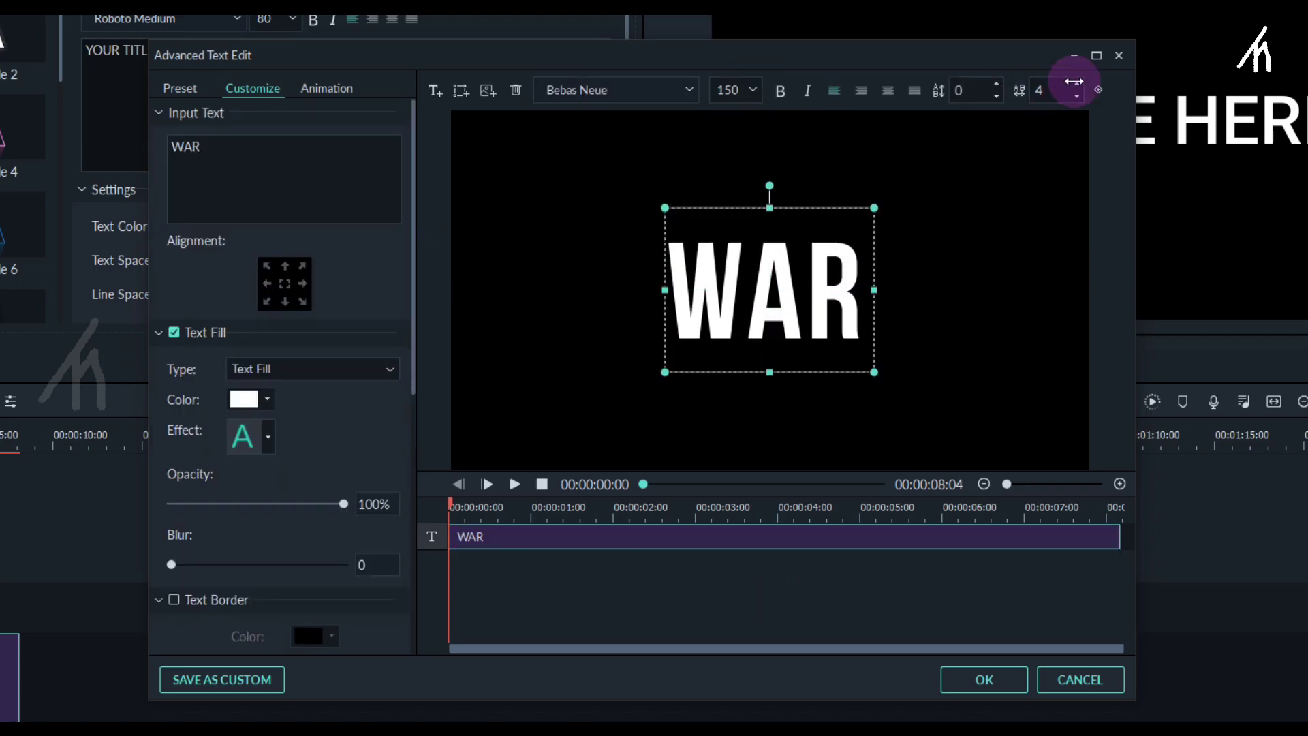
left_click(1077, 84)
left_click(1077, 85)
left_click(1077, 85)
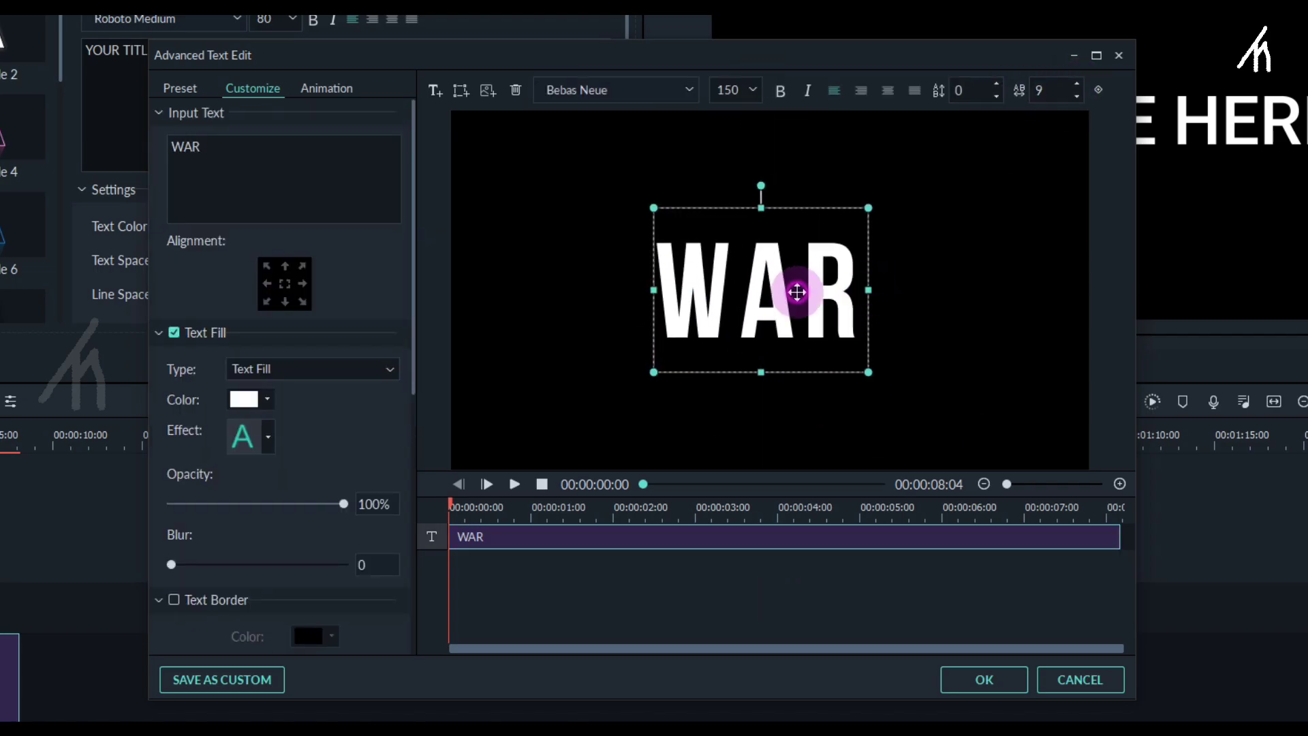
Export the WAR title as MP4, then place My Video on a new 1920x1080 60fps project's track.
left_click(970, 676)
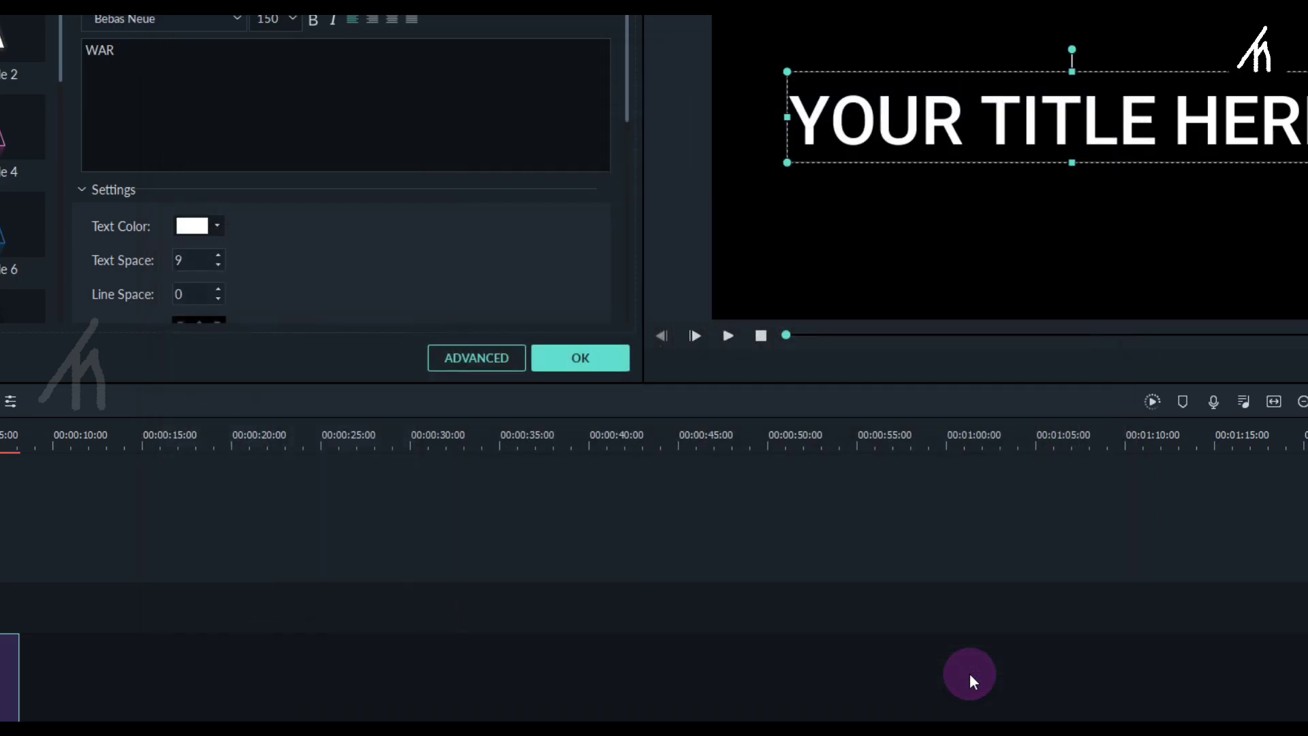
key("space")
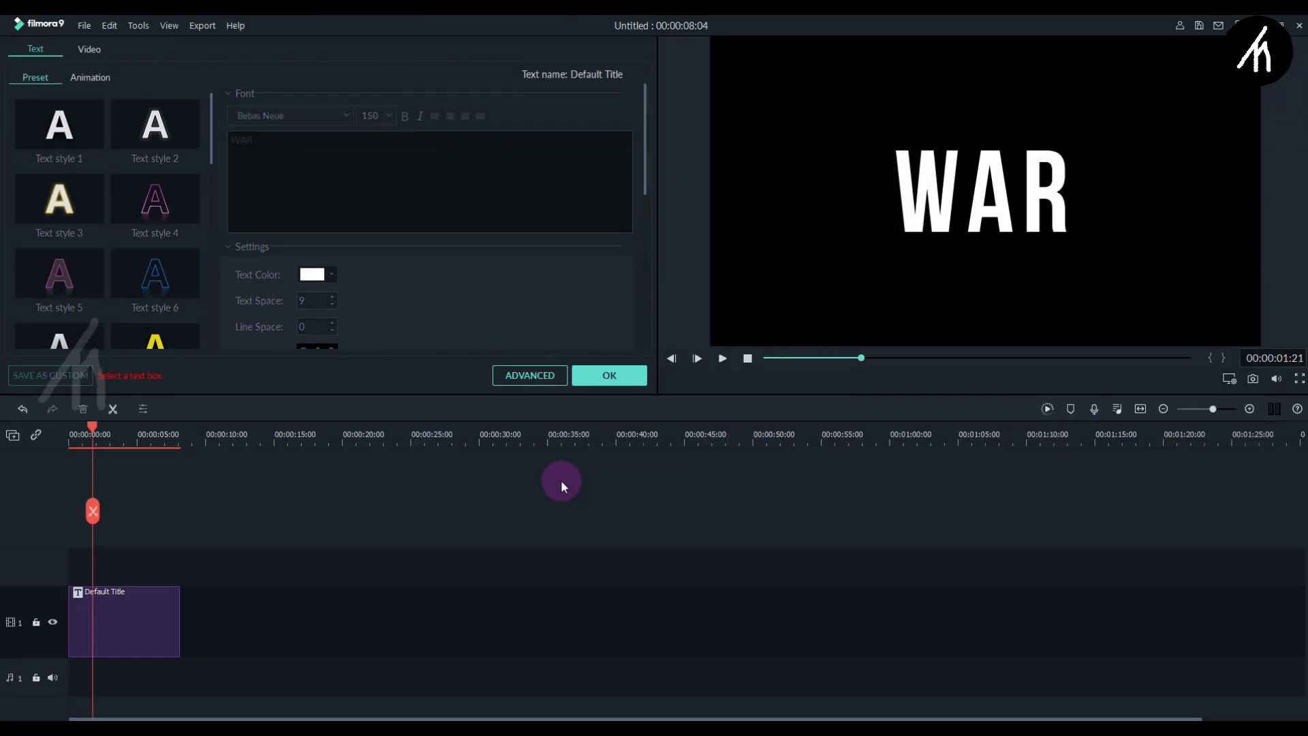
left_click(646, 58)
left_click(752, 321)
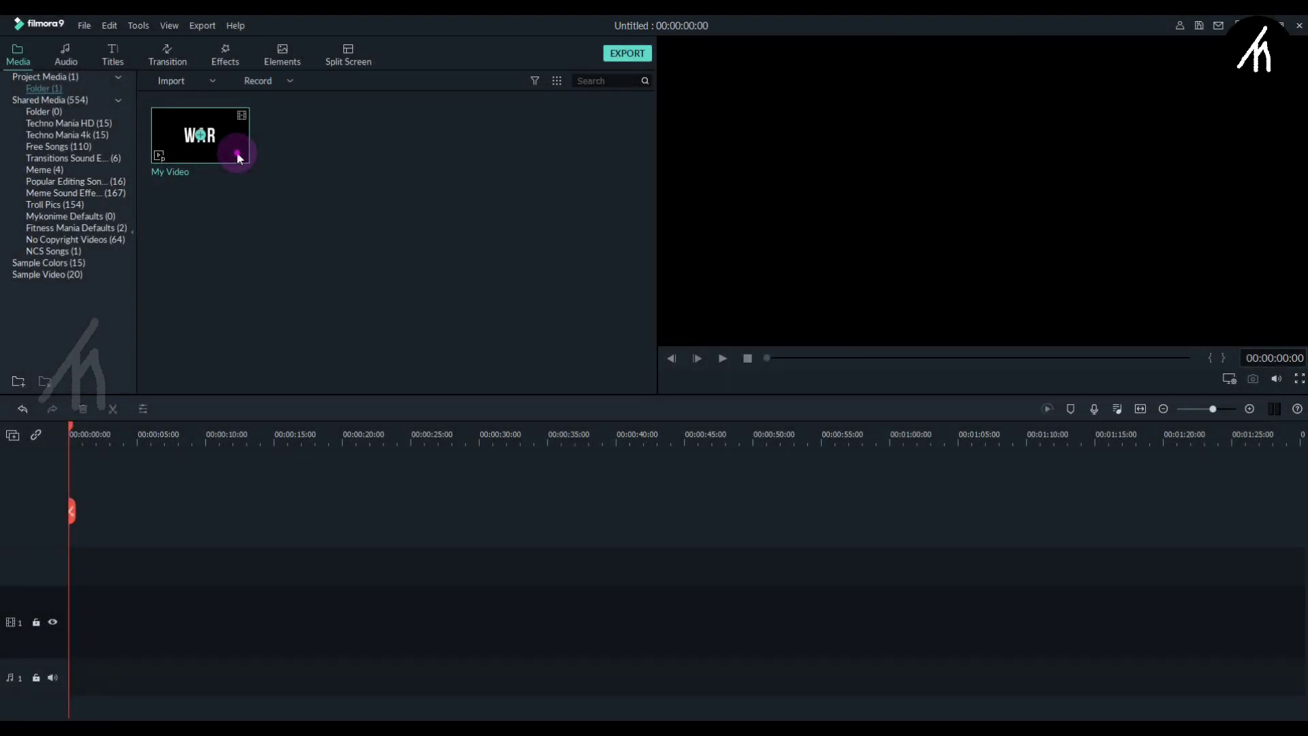
left_click_drag(236, 151, 79, 612)
left_click(668, 404)
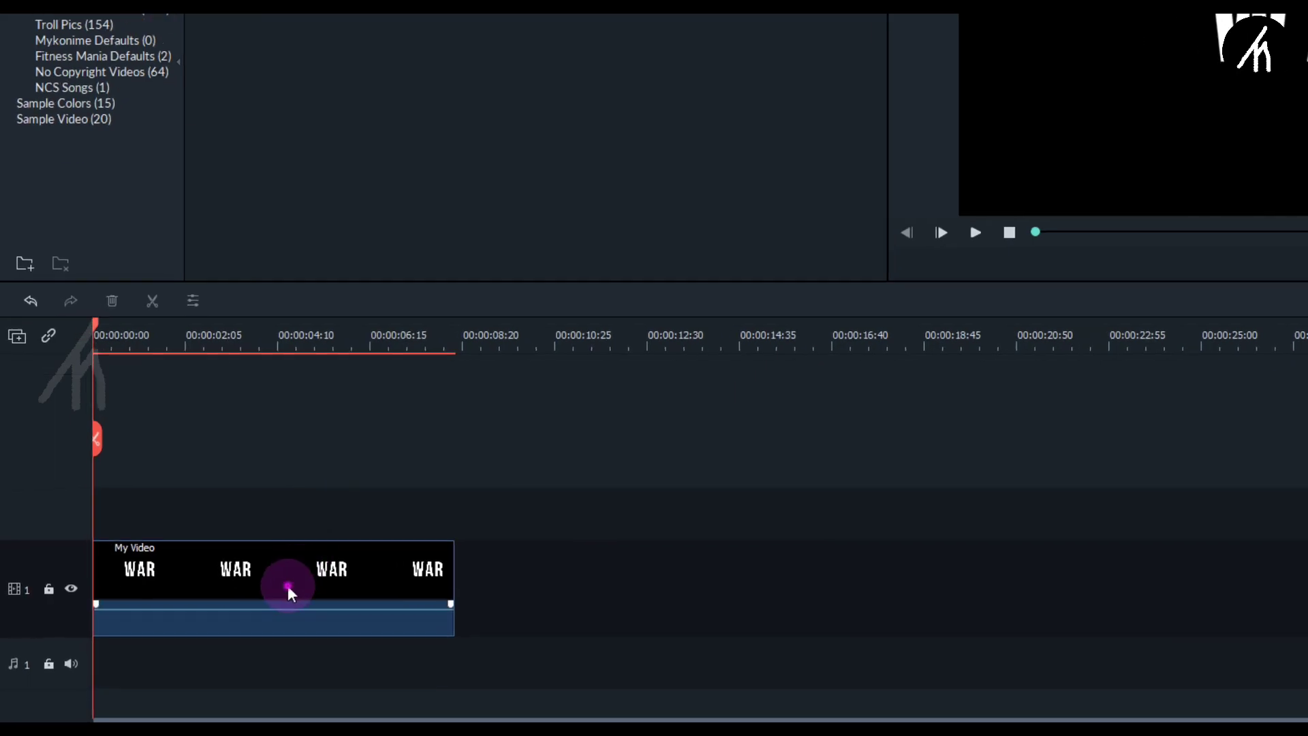
Apply a Pan & Zoom whose end frame shrinks to about 139x78 at the centre.
right_click(287, 589)
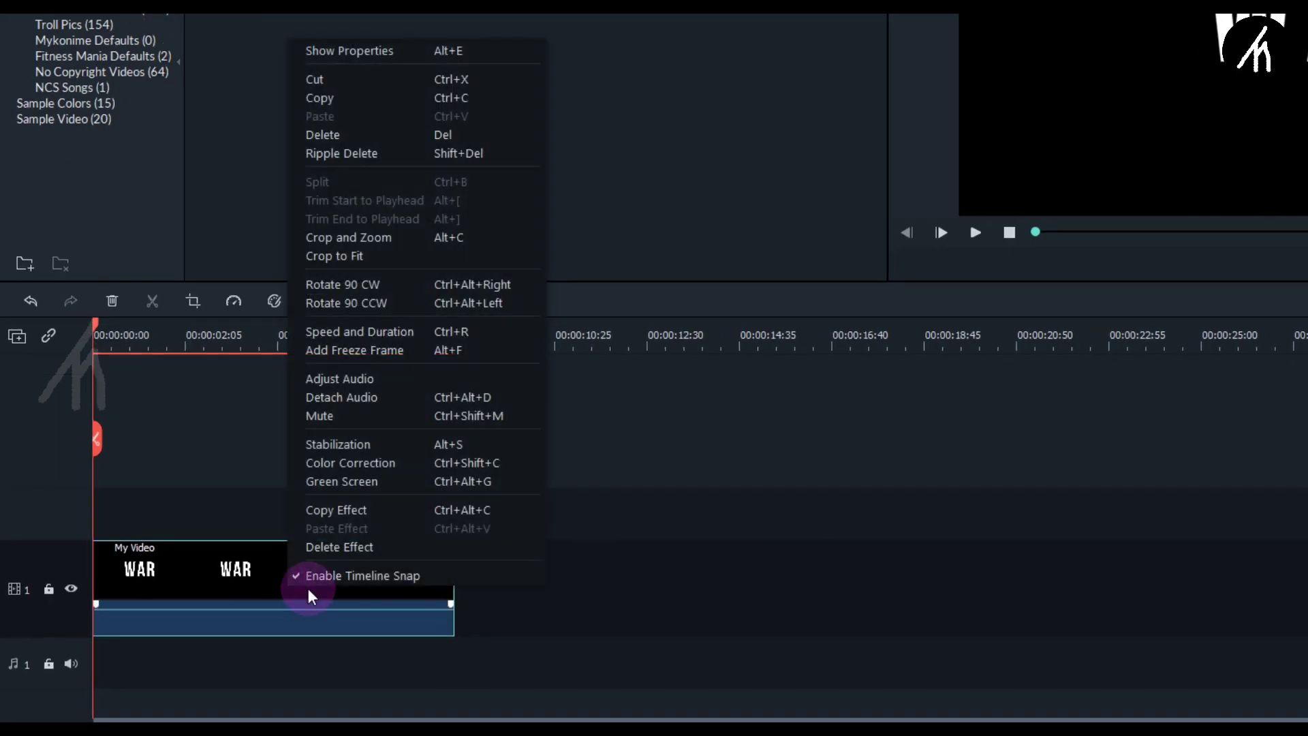
left_click(403, 239)
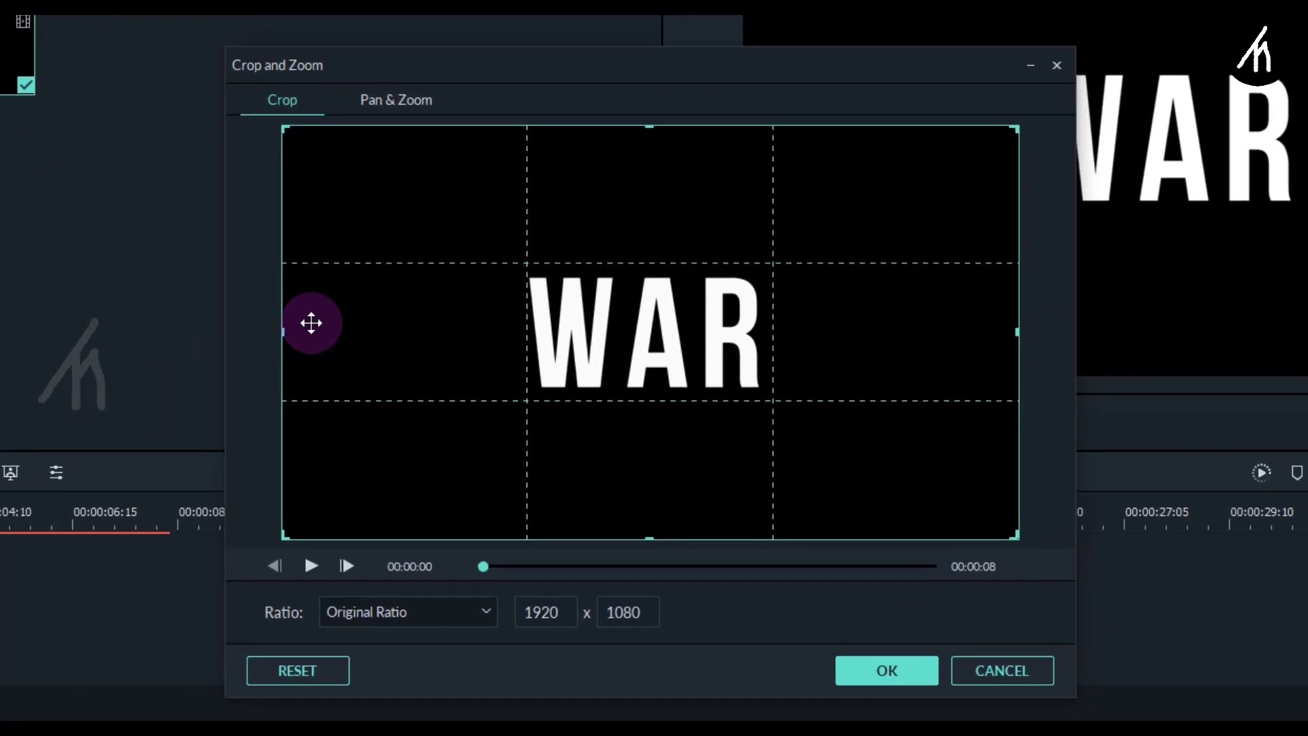
left_click(402, 97)
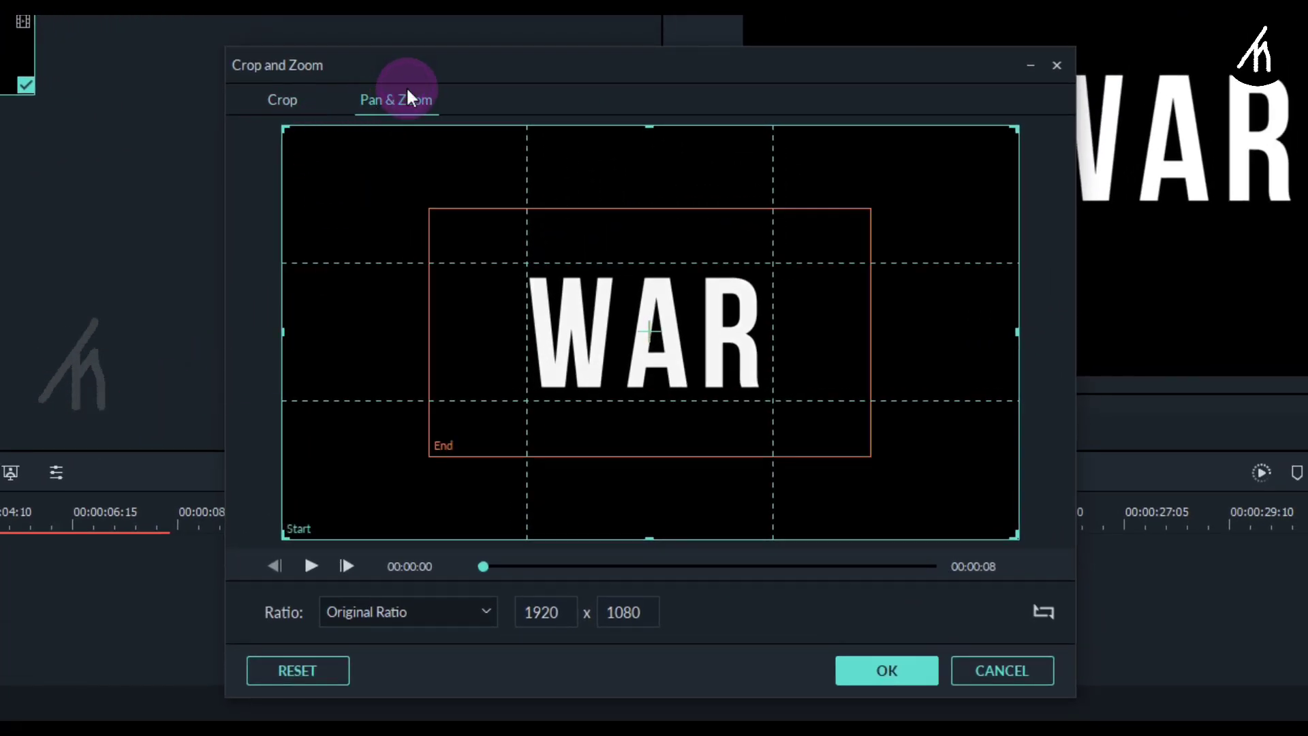
left_click(765, 315)
left_click_drag(868, 211, 639, 332)
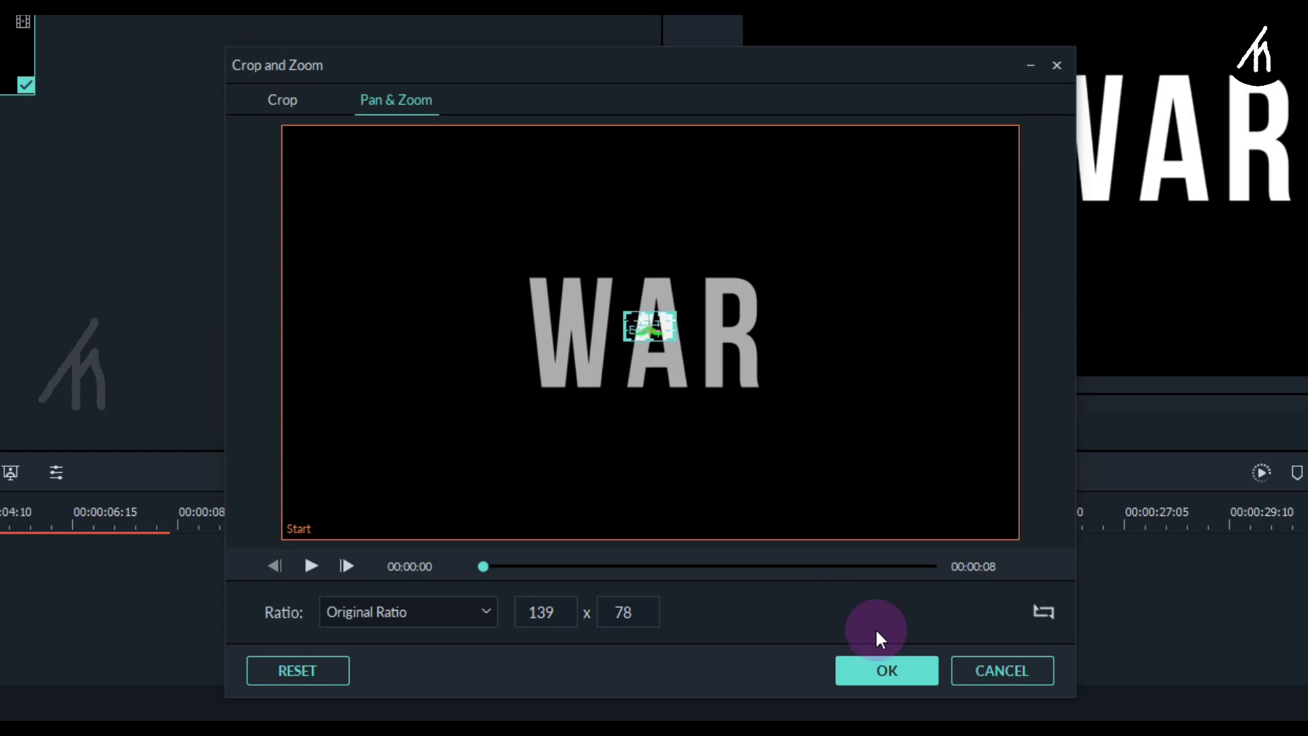
left_click(882, 669)
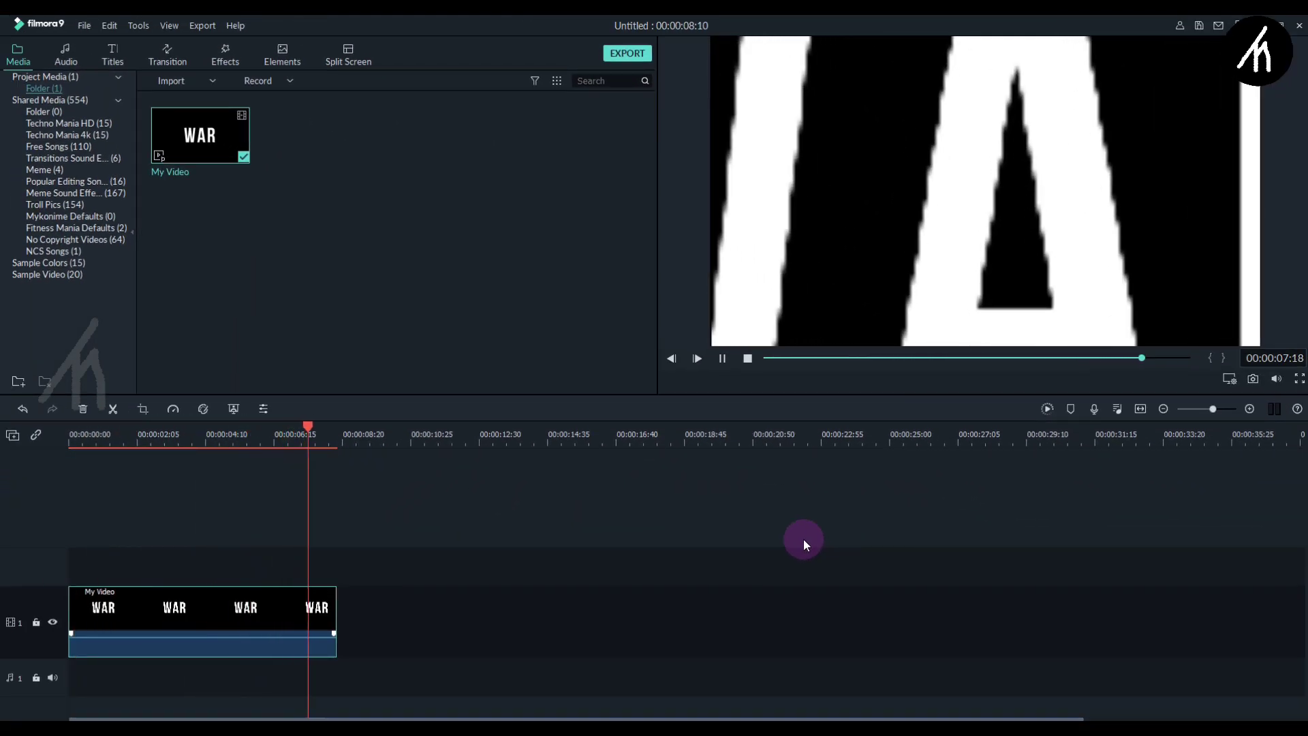
Reopen Crop and Zoom to verify the end frame, then confirm the settings.
right_click(295, 606)
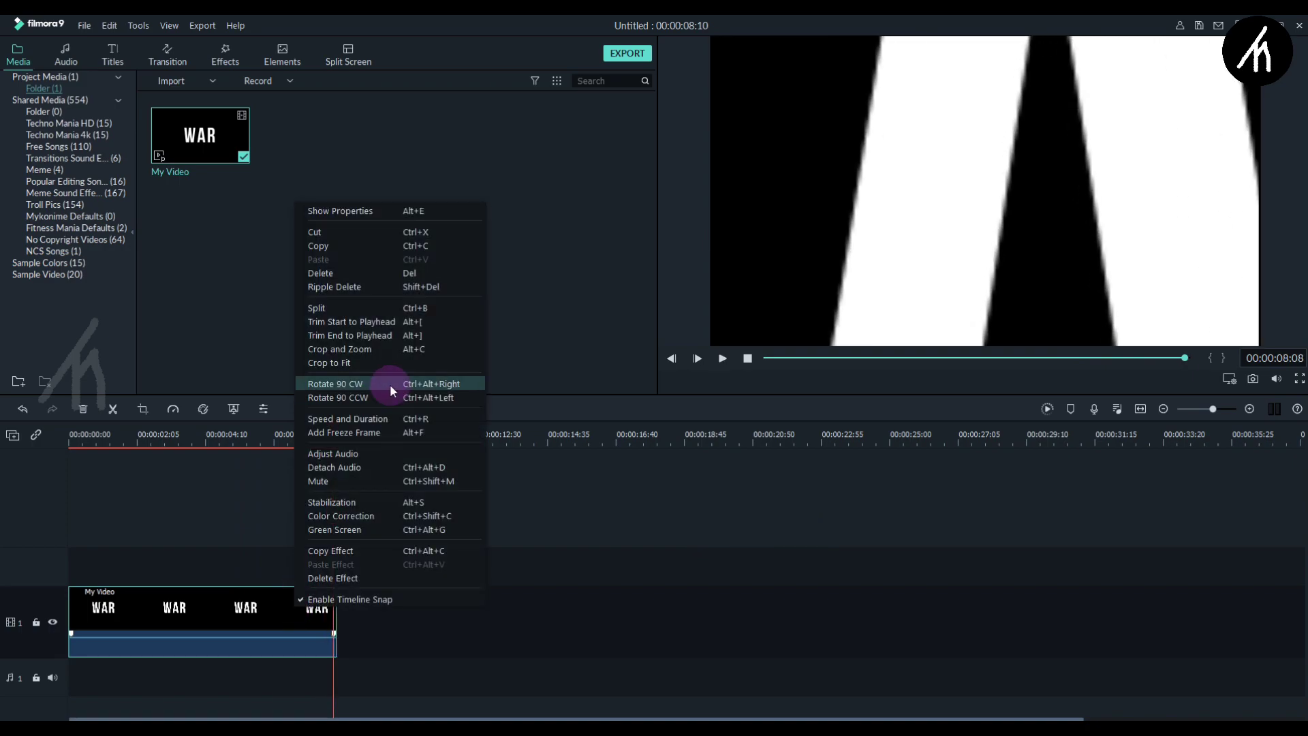
left_click(405, 348)
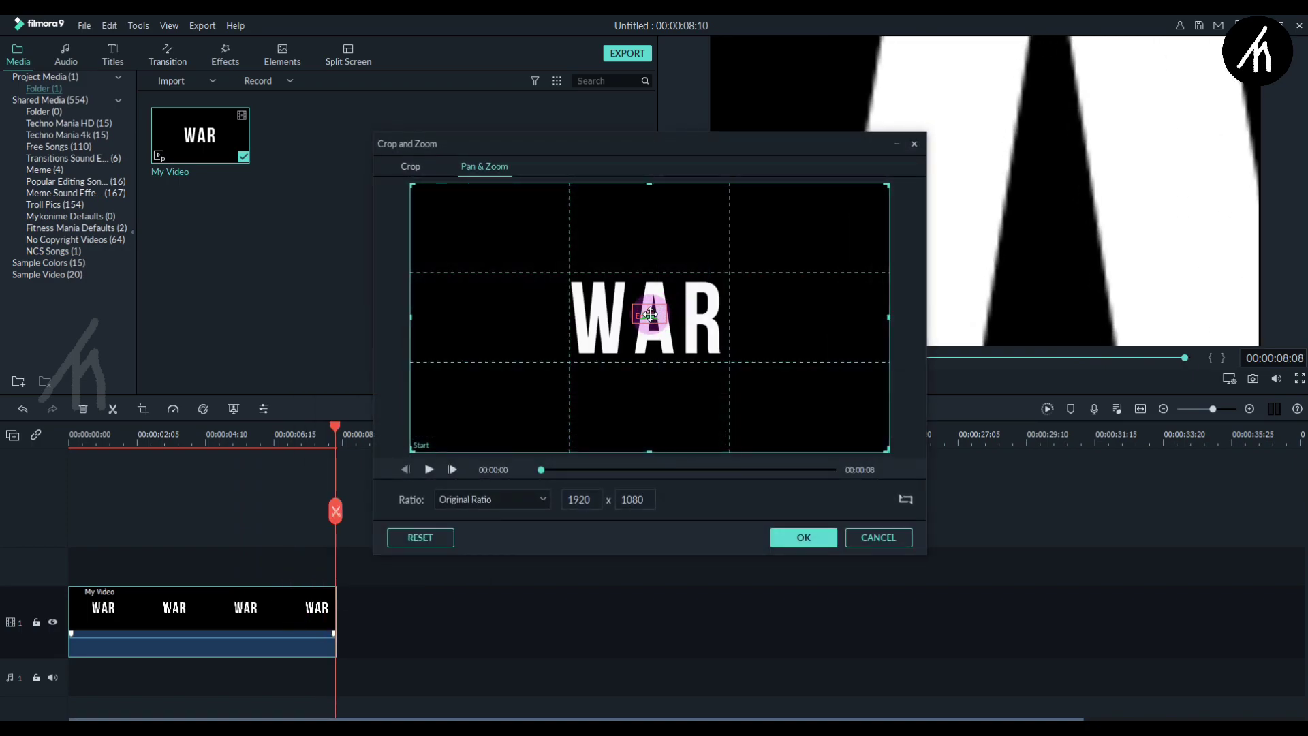
left_click(647, 313)
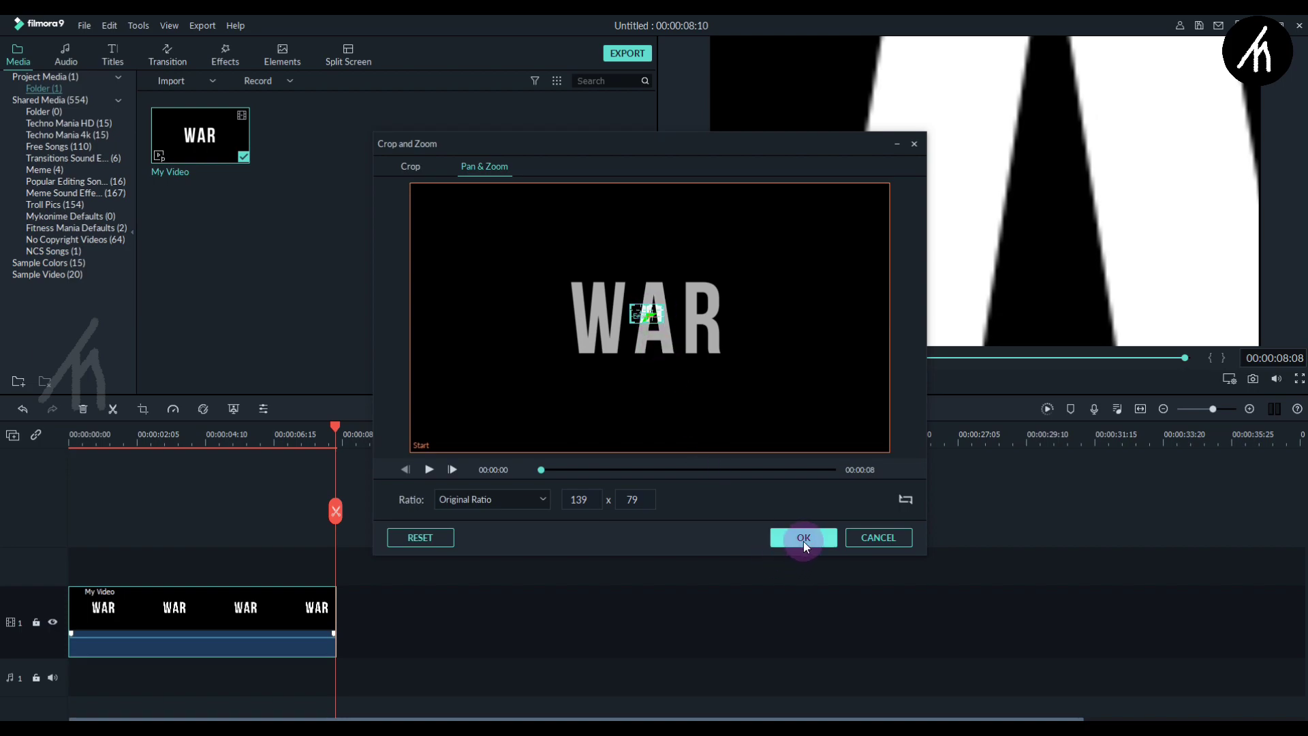
left_click(804, 538)
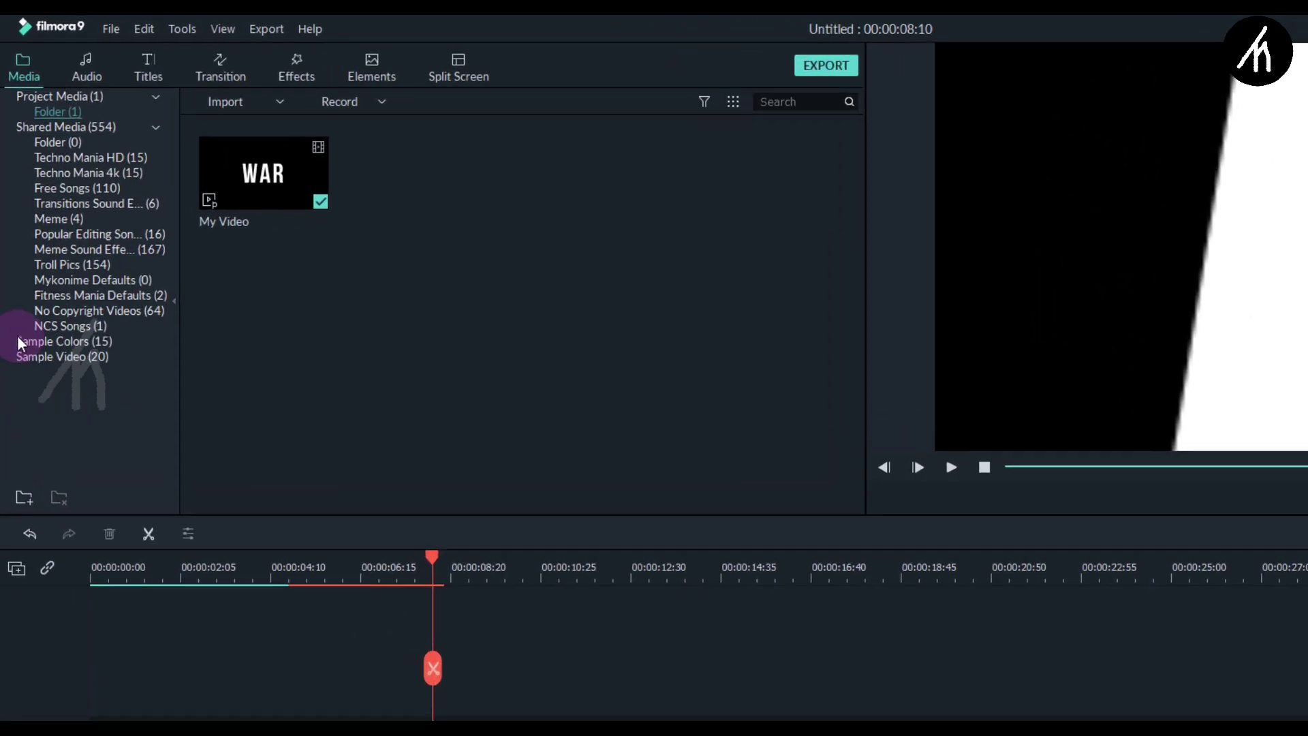
Drop the Black sample colour clip onto the track right after the WAR clip.
left_click(37, 338)
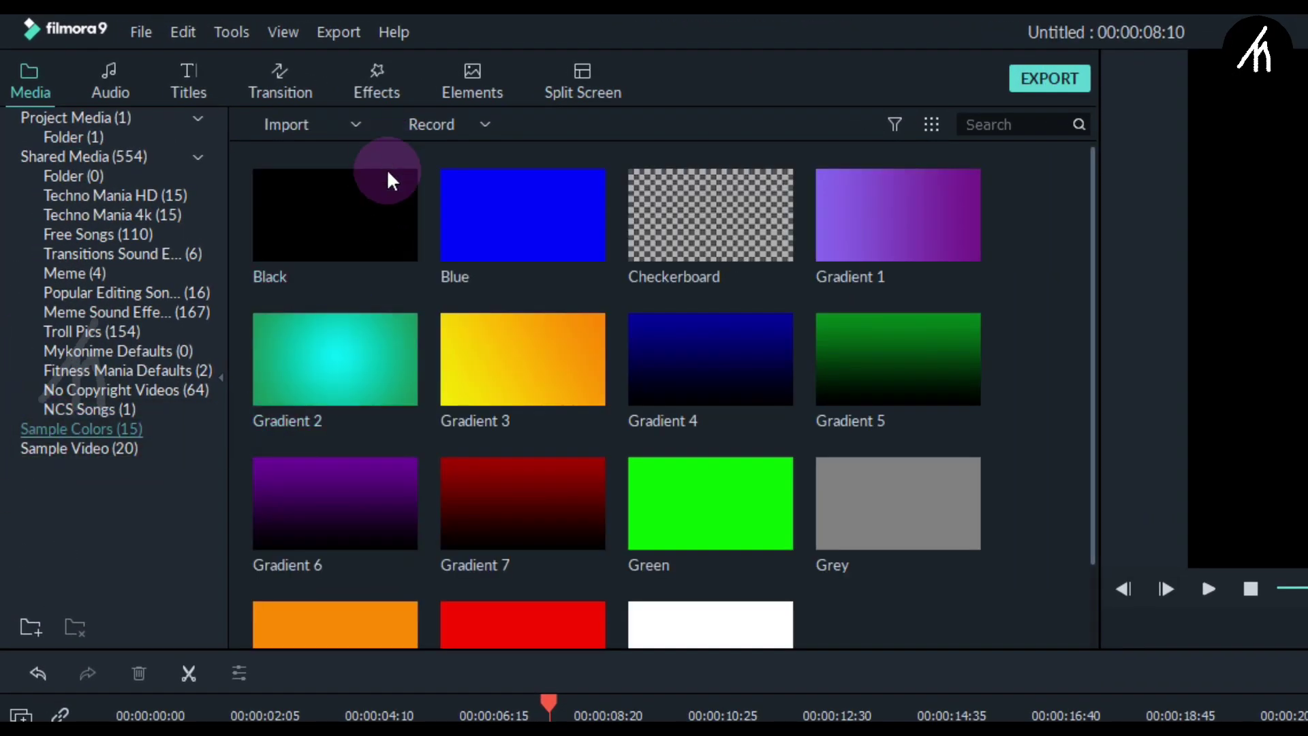
left_click_drag(386, 170, 345, 597)
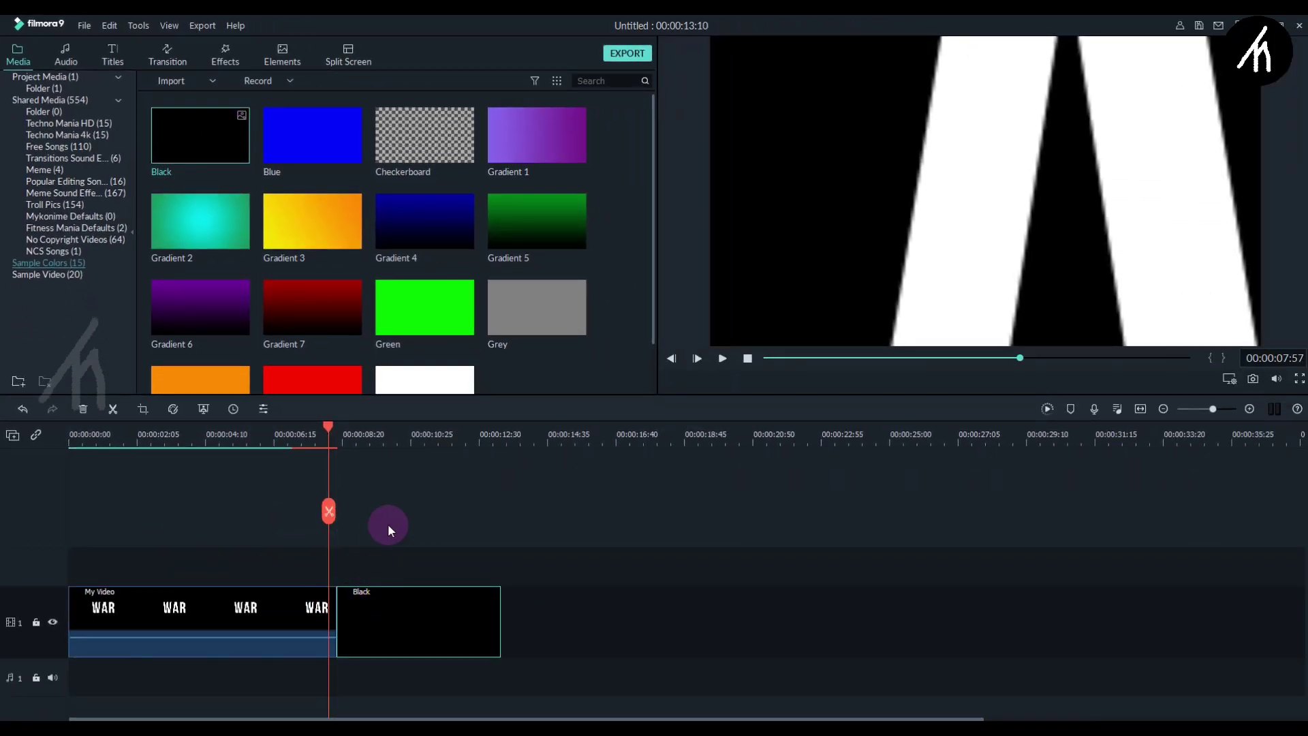
left_click(387, 524)
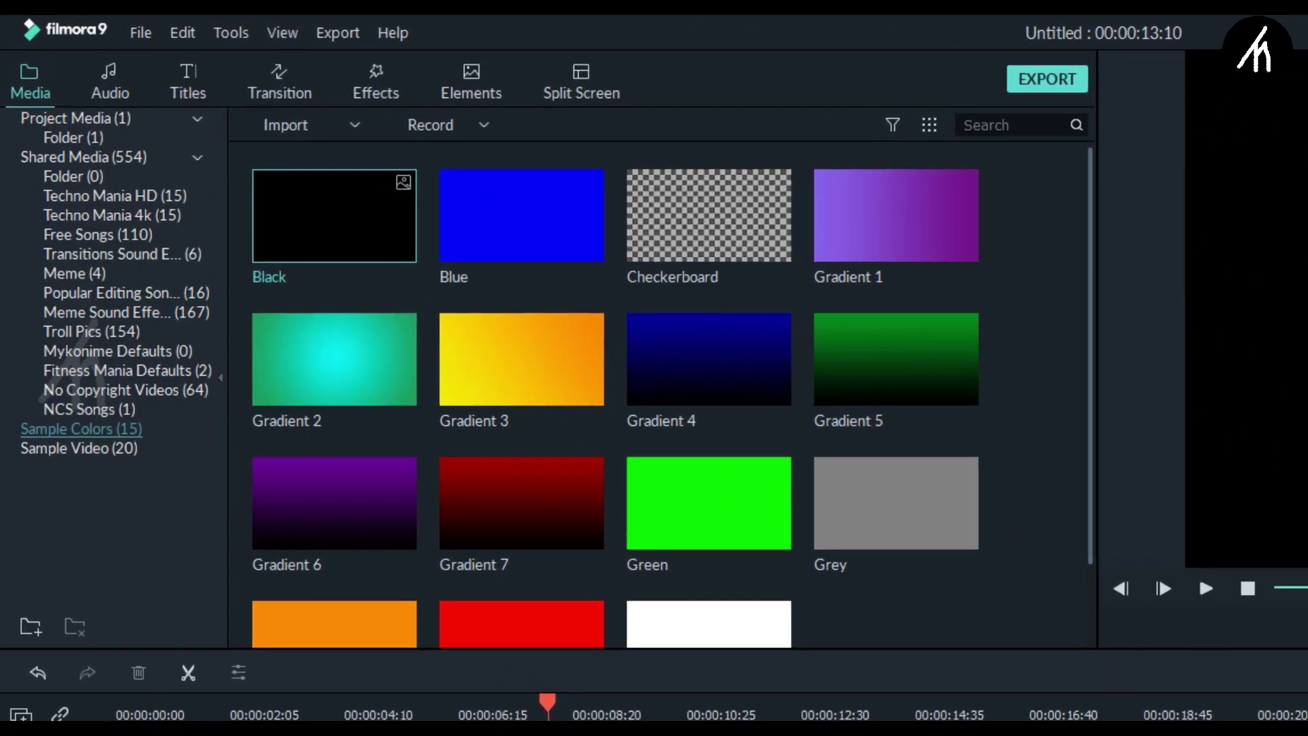
Insert the Warp Zoom 3 transition between the WAR and Black clips and preview it.
left_click(278, 80)
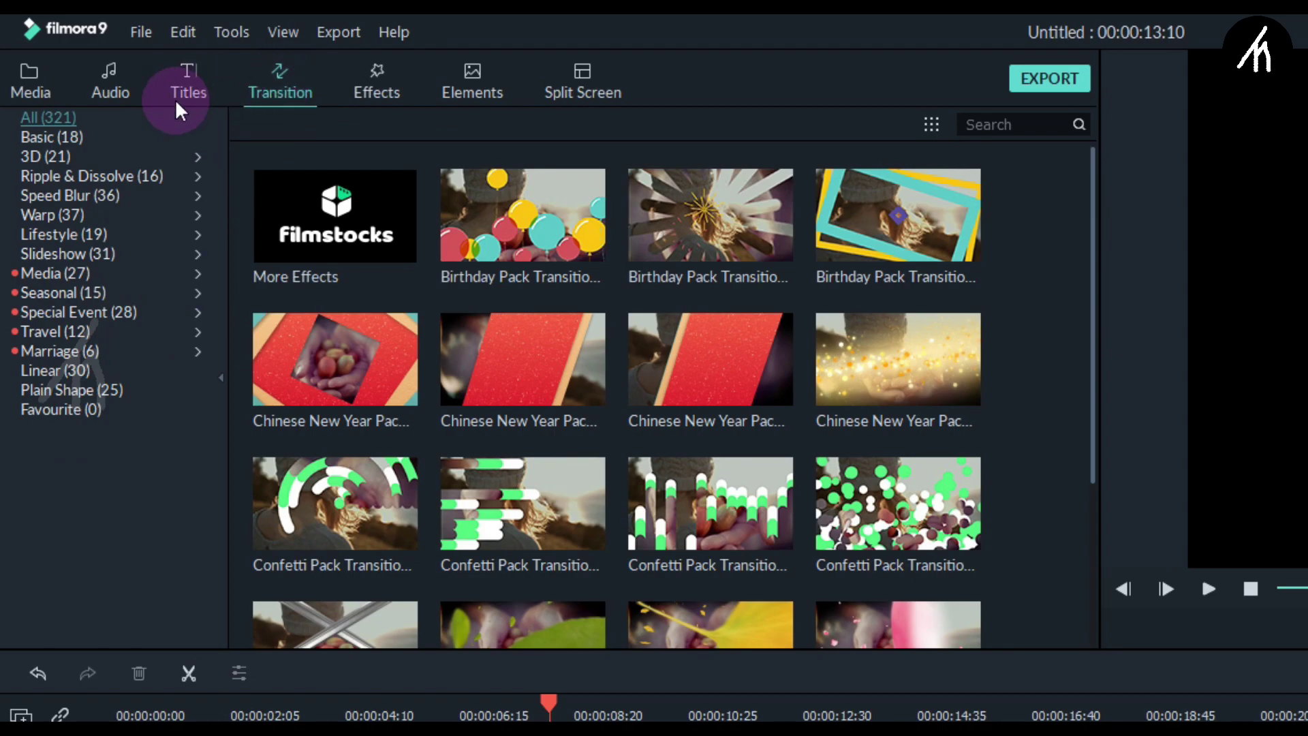
left_click(60, 216)
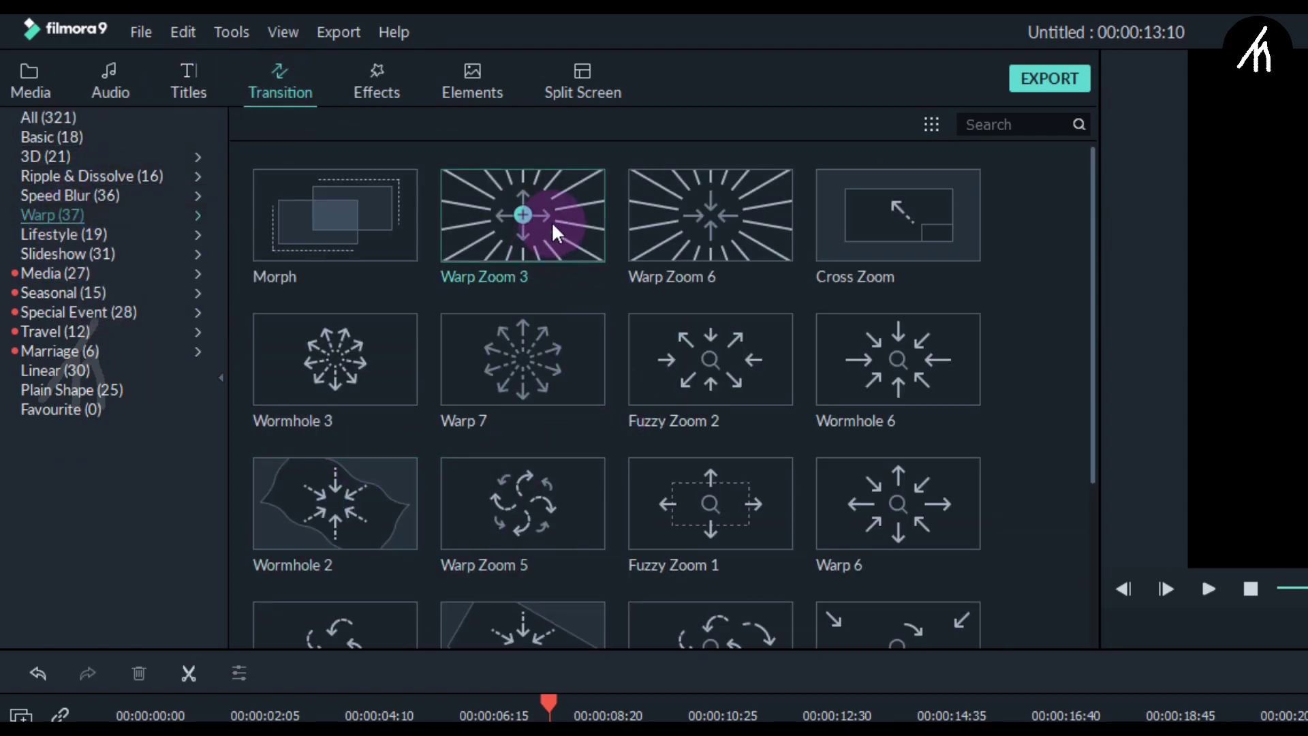
left_click_drag(551, 220, 327, 628)
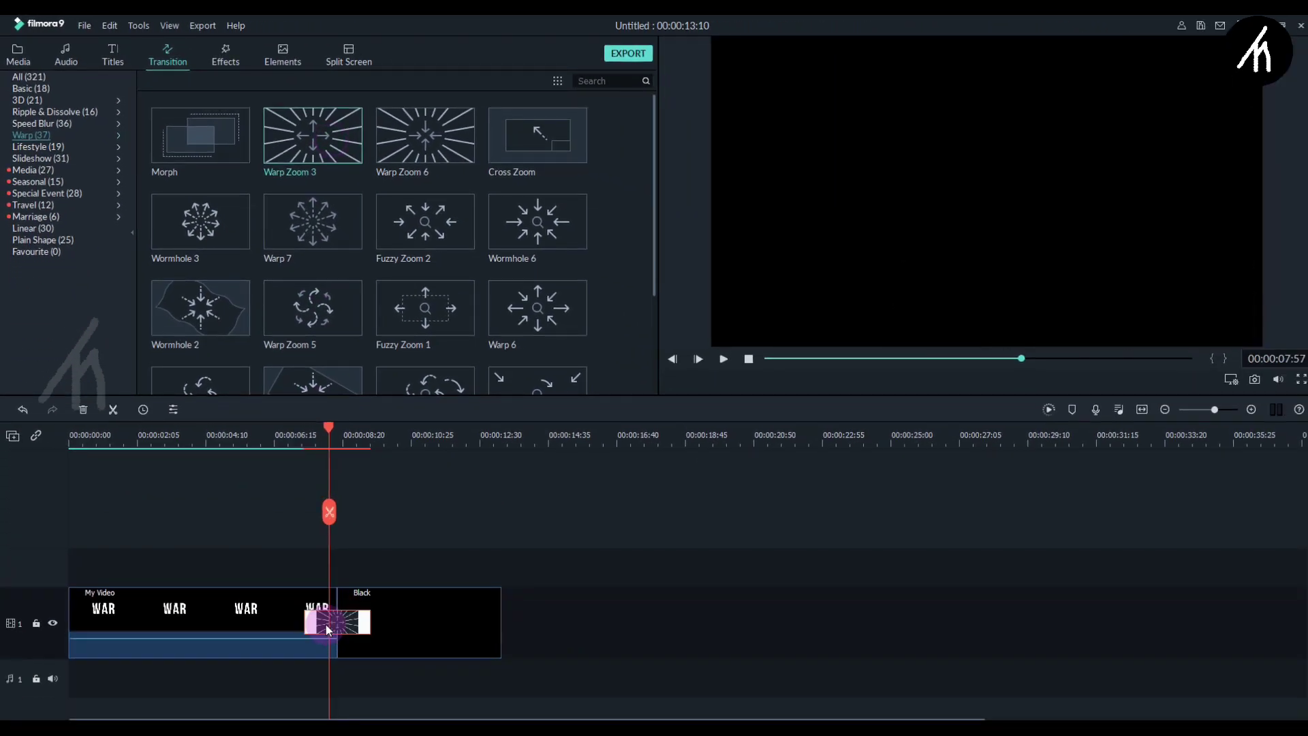
left_click(285, 435)
key("space")
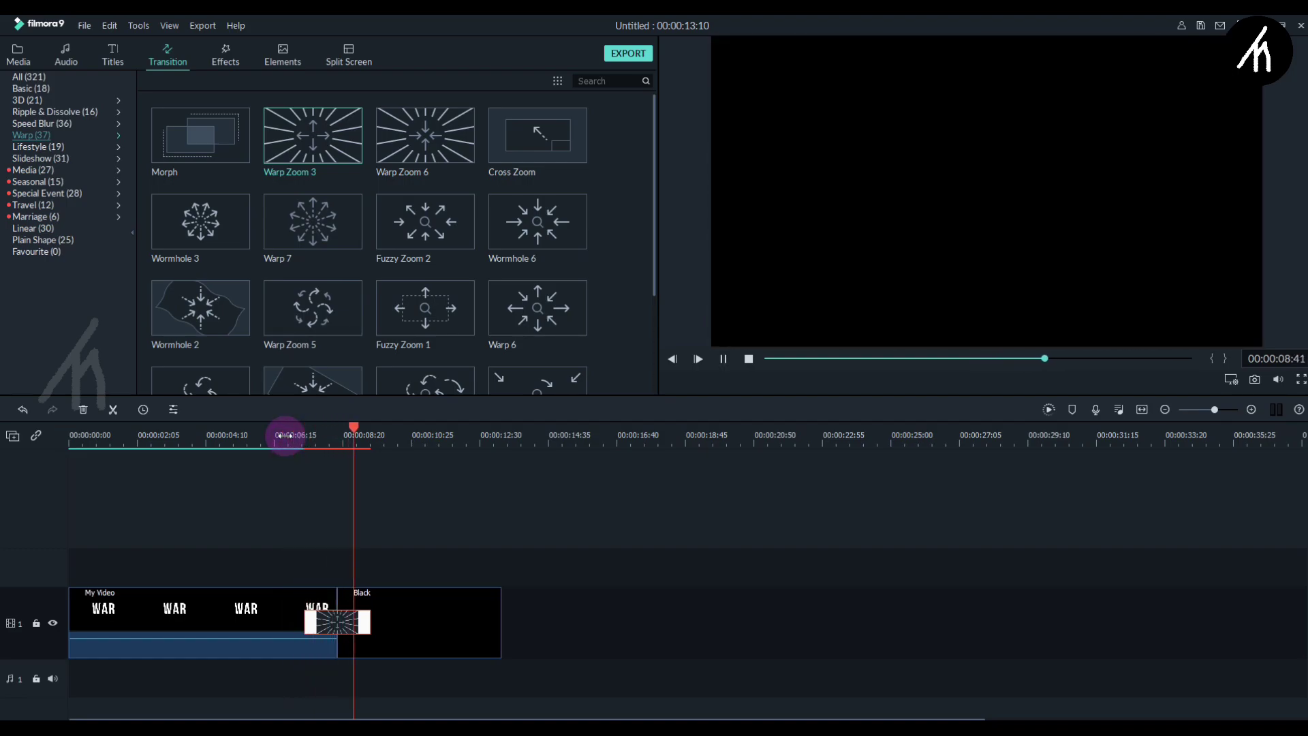
key("space")
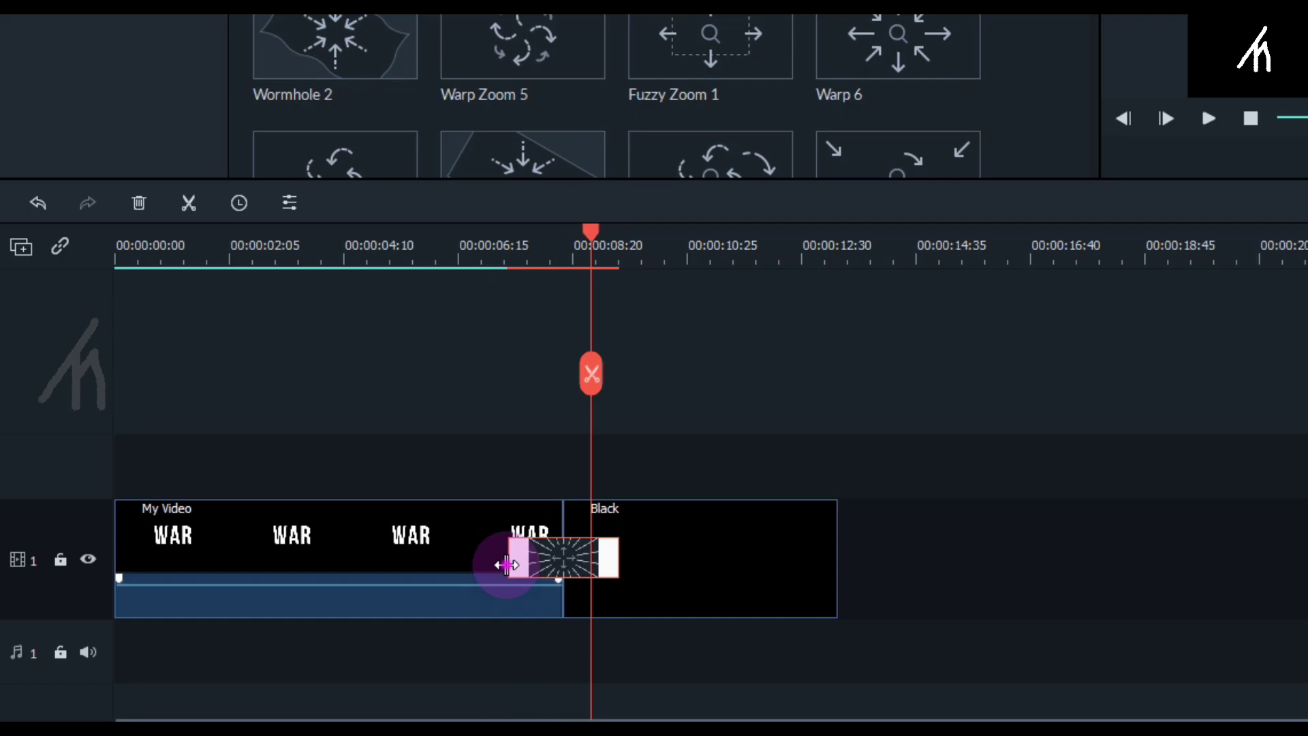
Replay the Warp Zoom 3 transition and bring up the export settings.
left_click(516, 570)
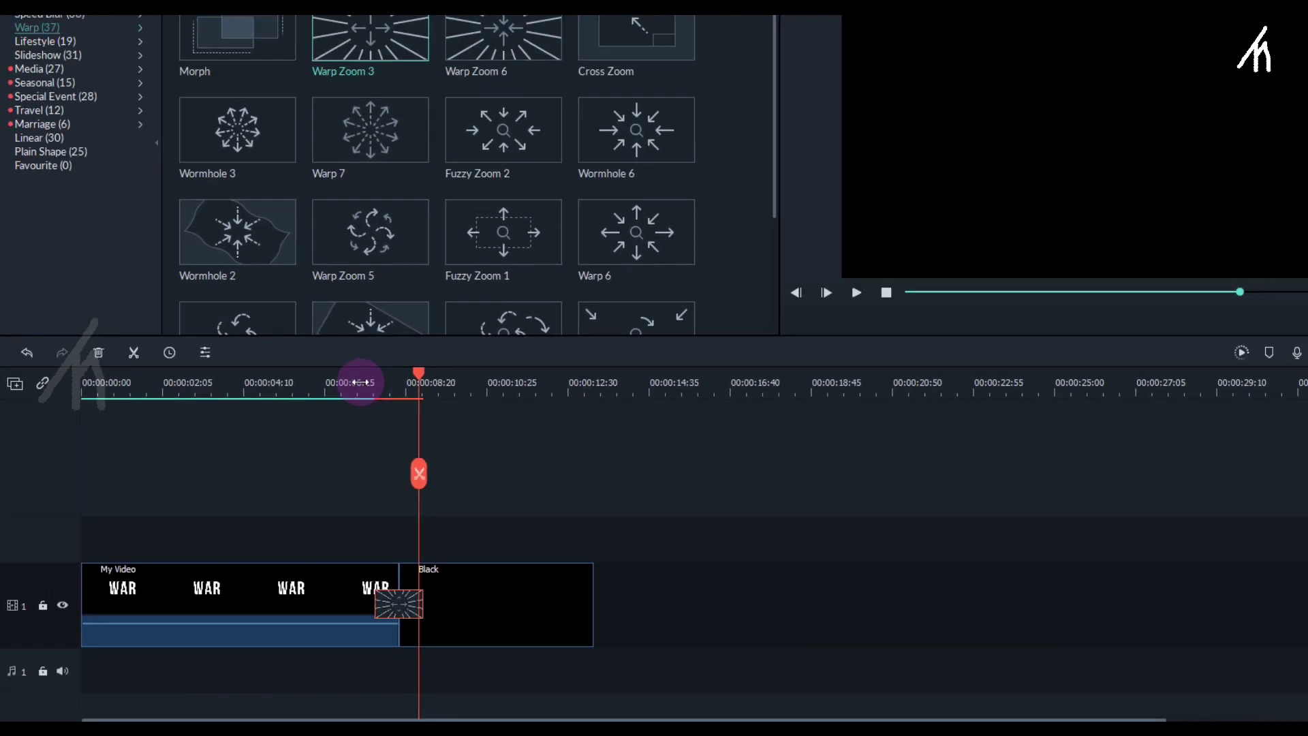
left_click(510, 254)
key("space")
key("space")
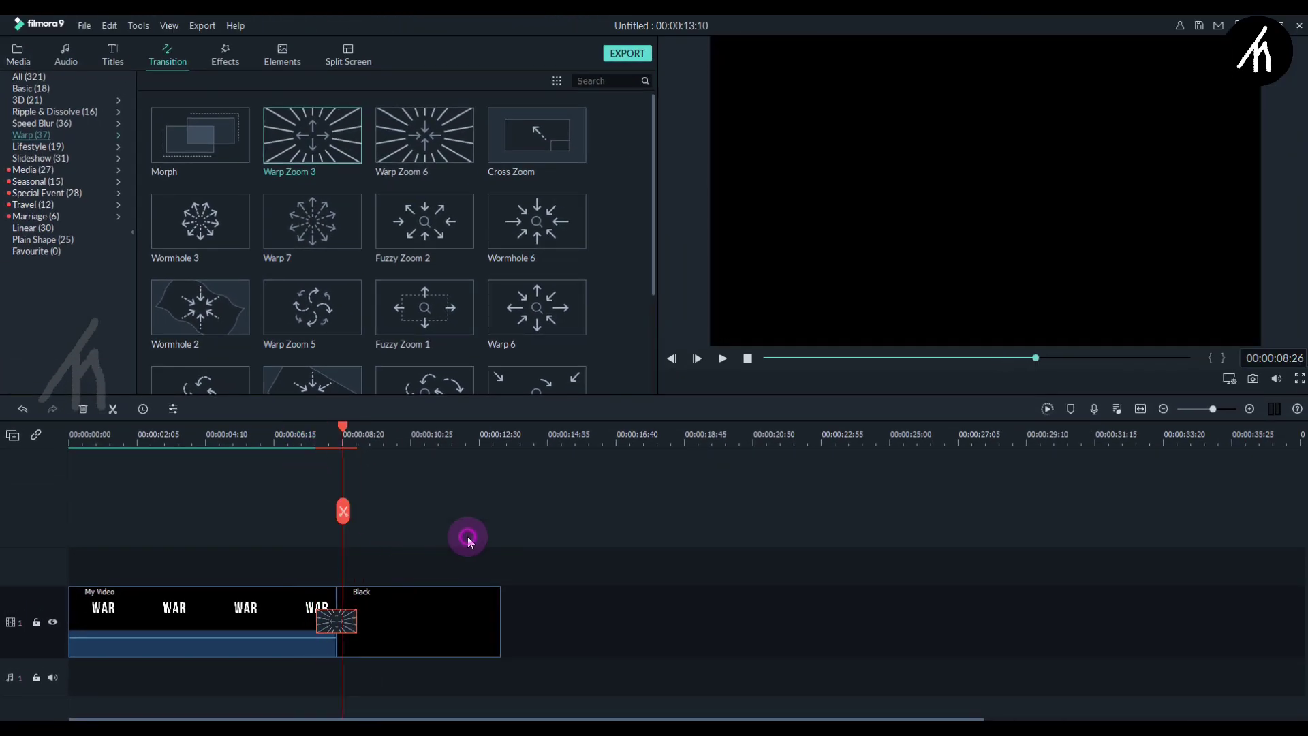
left_click(619, 54)
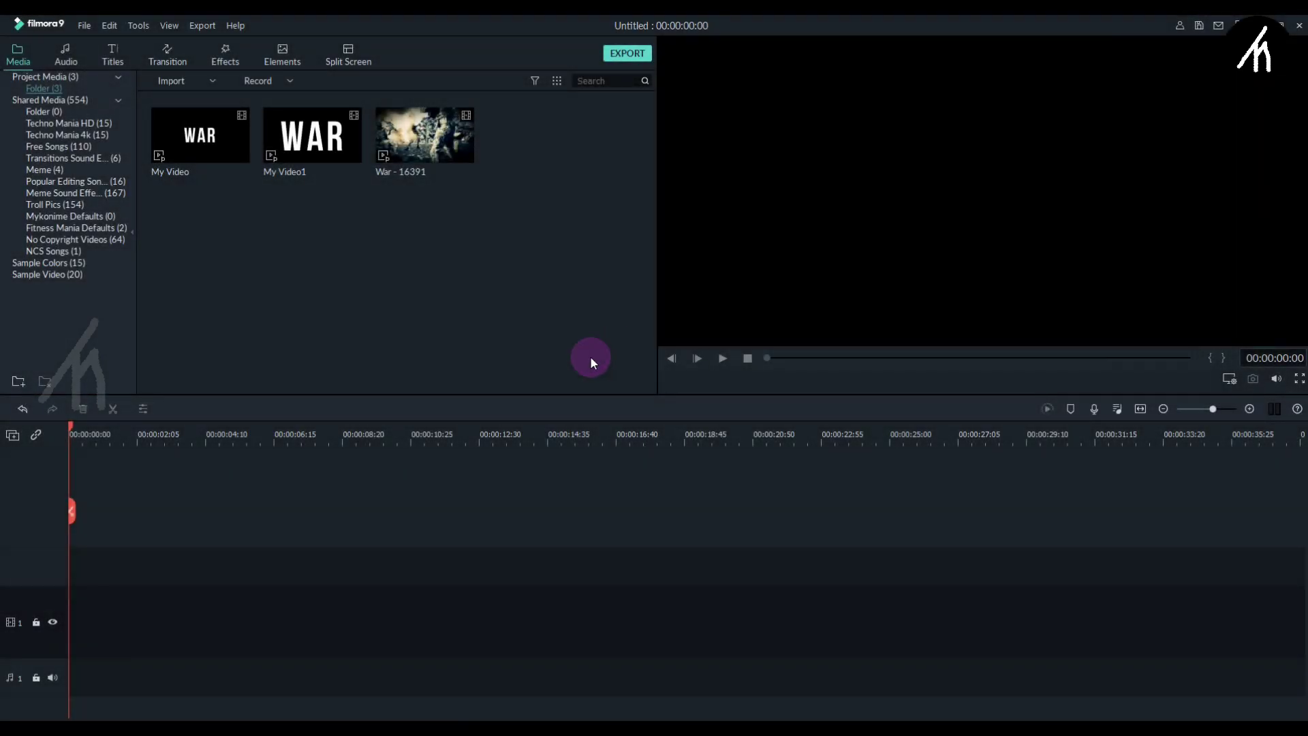
Put War - 16391 on track 1 at 1920 x 1080 60fps and My Video1 above it on track 2.
left_click_drag(238, 442, 74, 602)
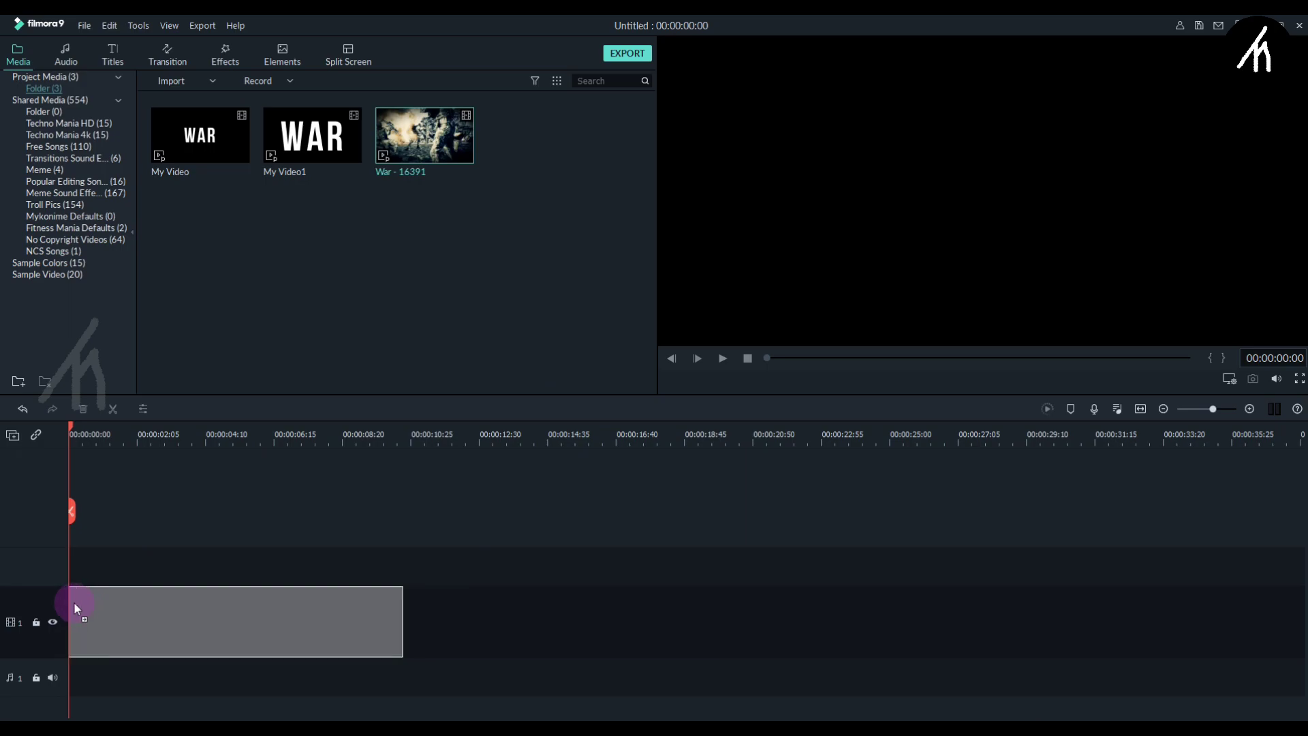
left_click(729, 412)
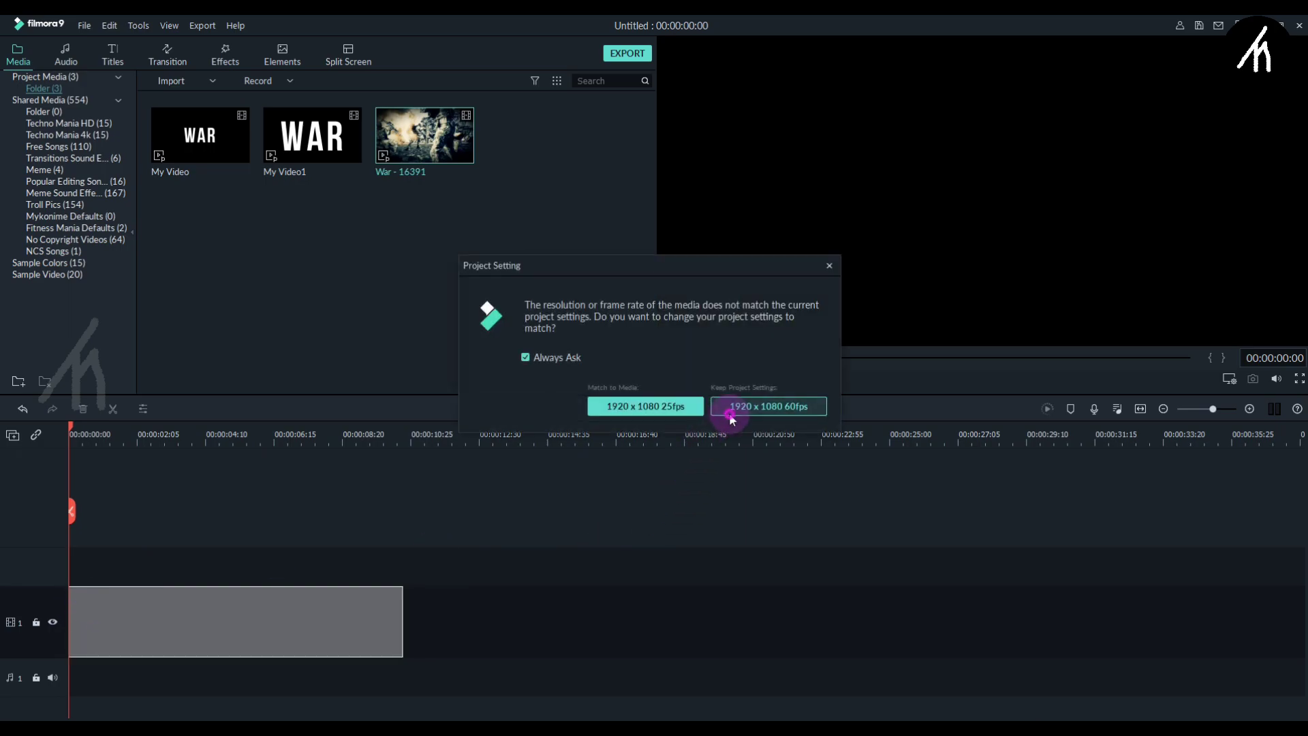
left_click(304, 299)
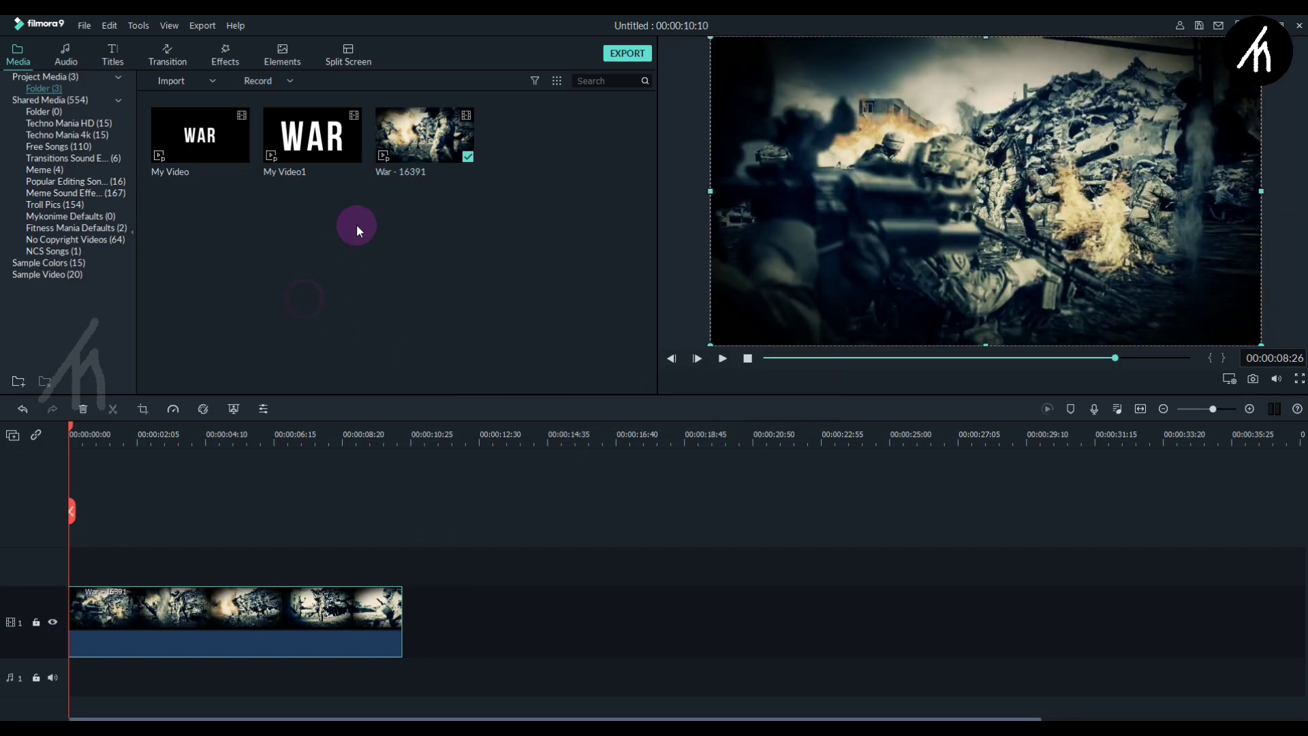
left_click(341, 150)
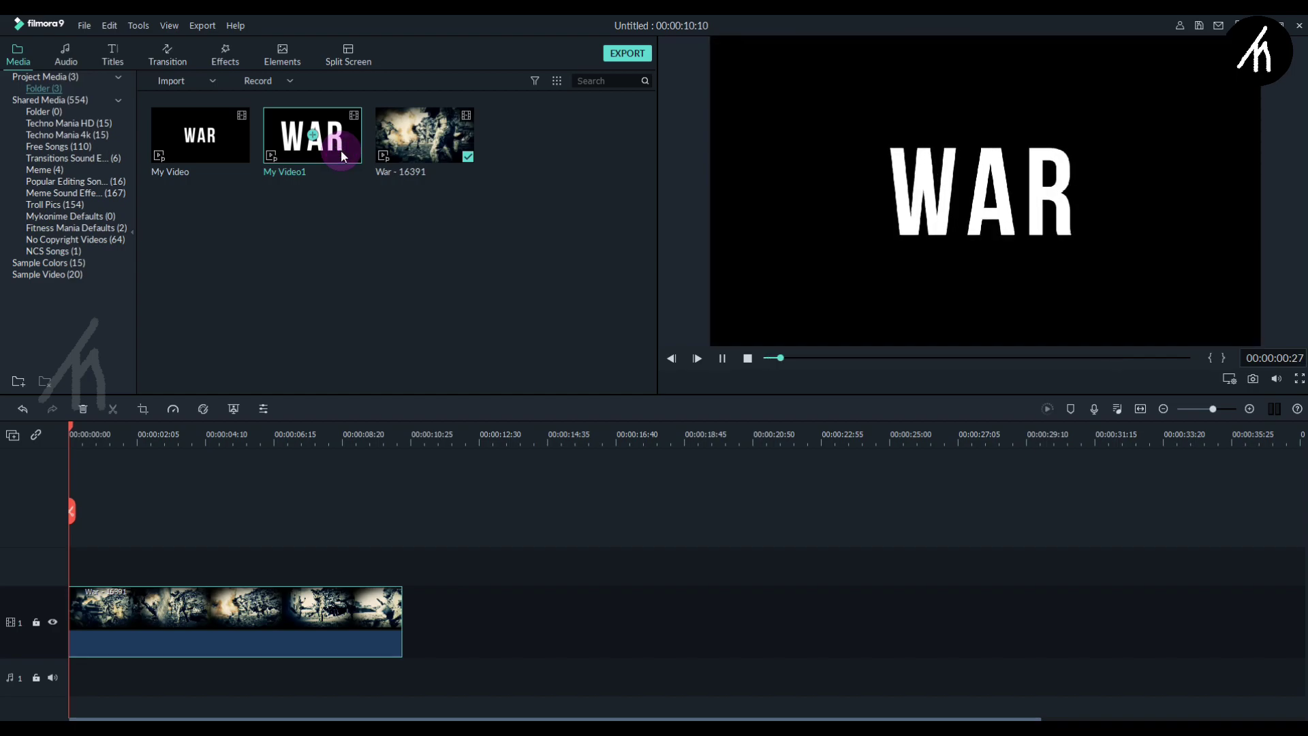
left_click_drag(342, 155, 77, 538)
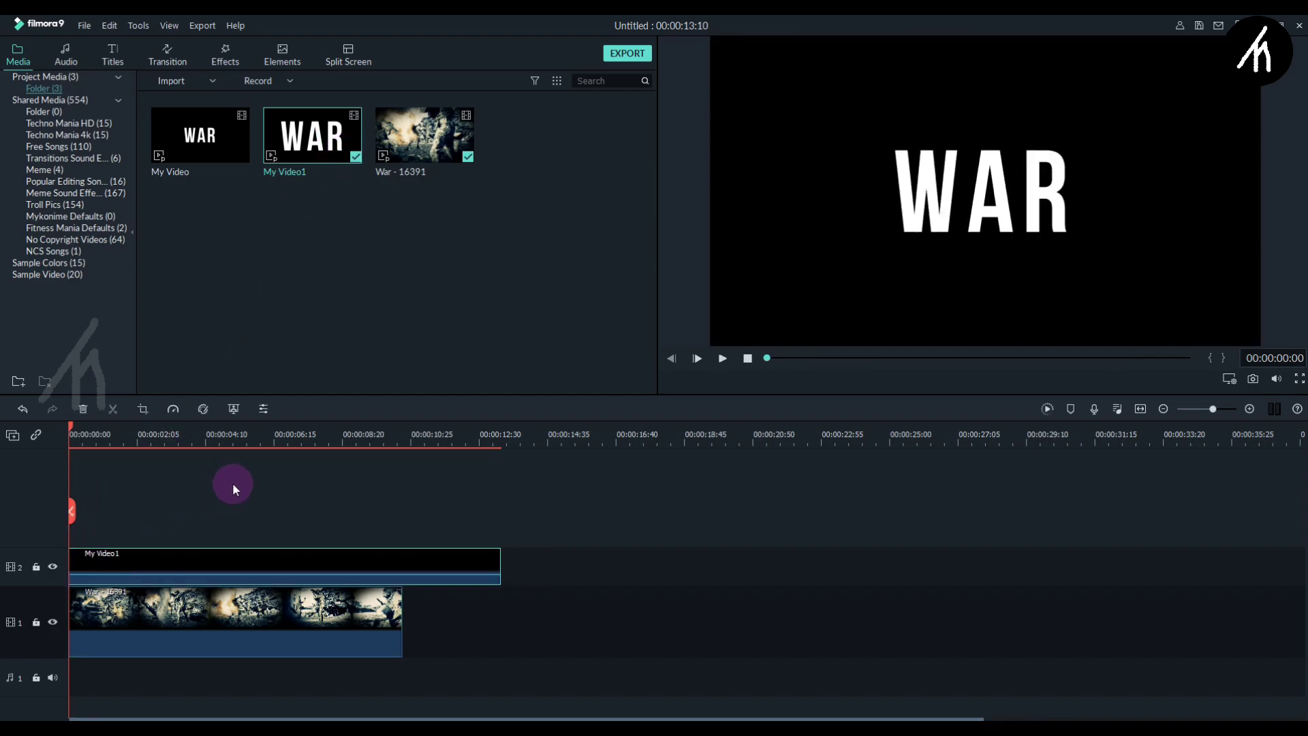
Set the My Video1 clip's blending mode to Multiply and play the composited preview.
double_click(207, 554)
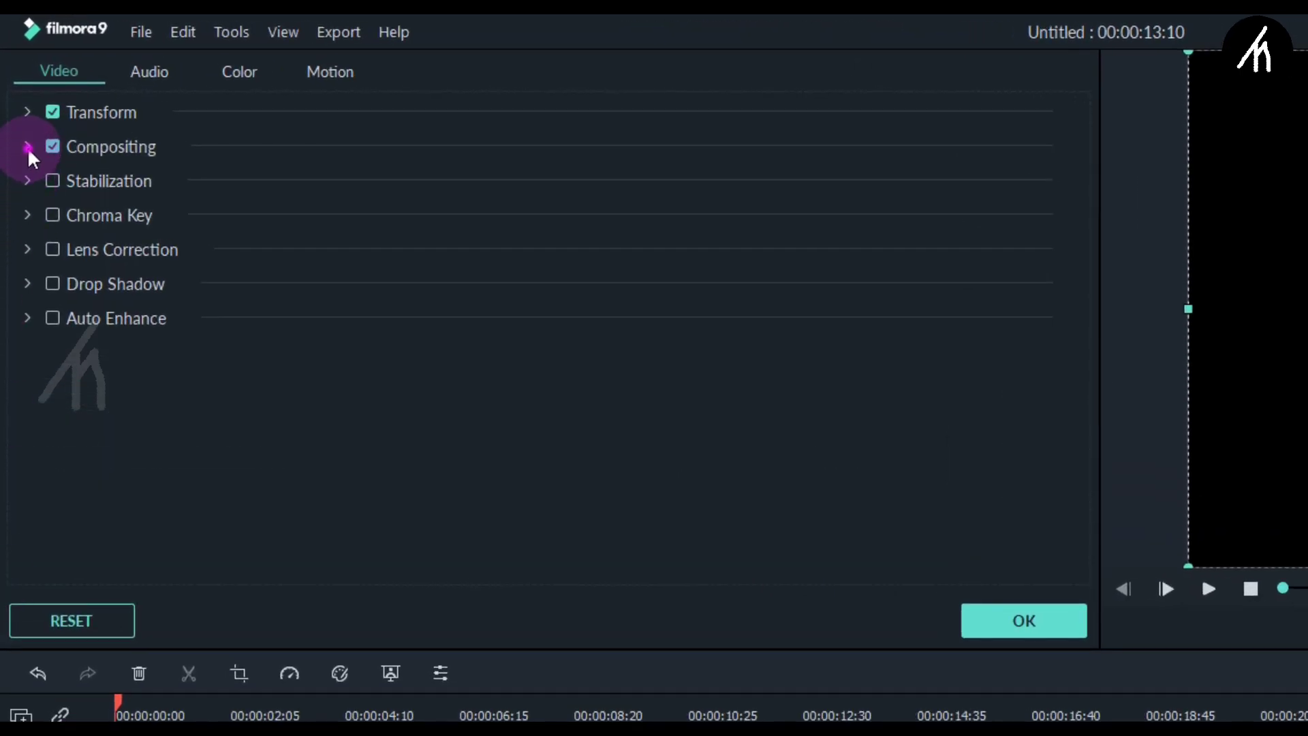
left_click(28, 146)
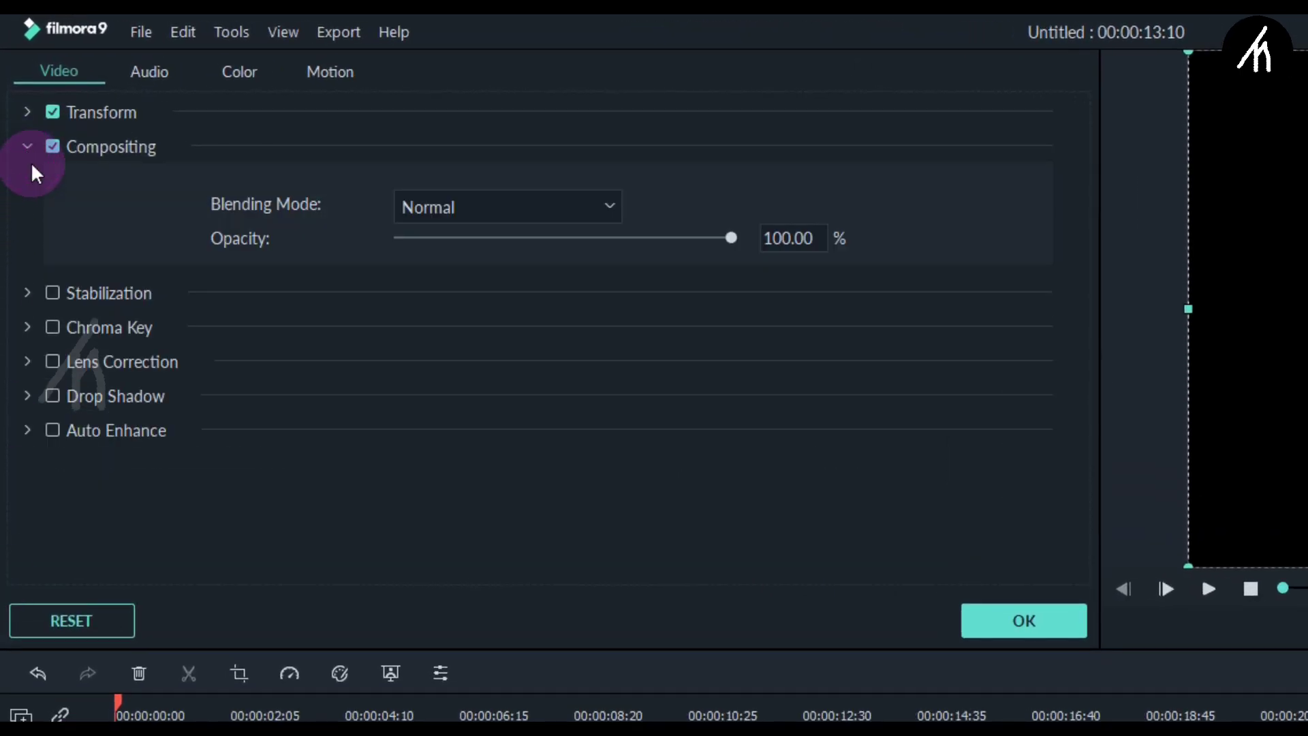
left_click(489, 202)
left_click(444, 284)
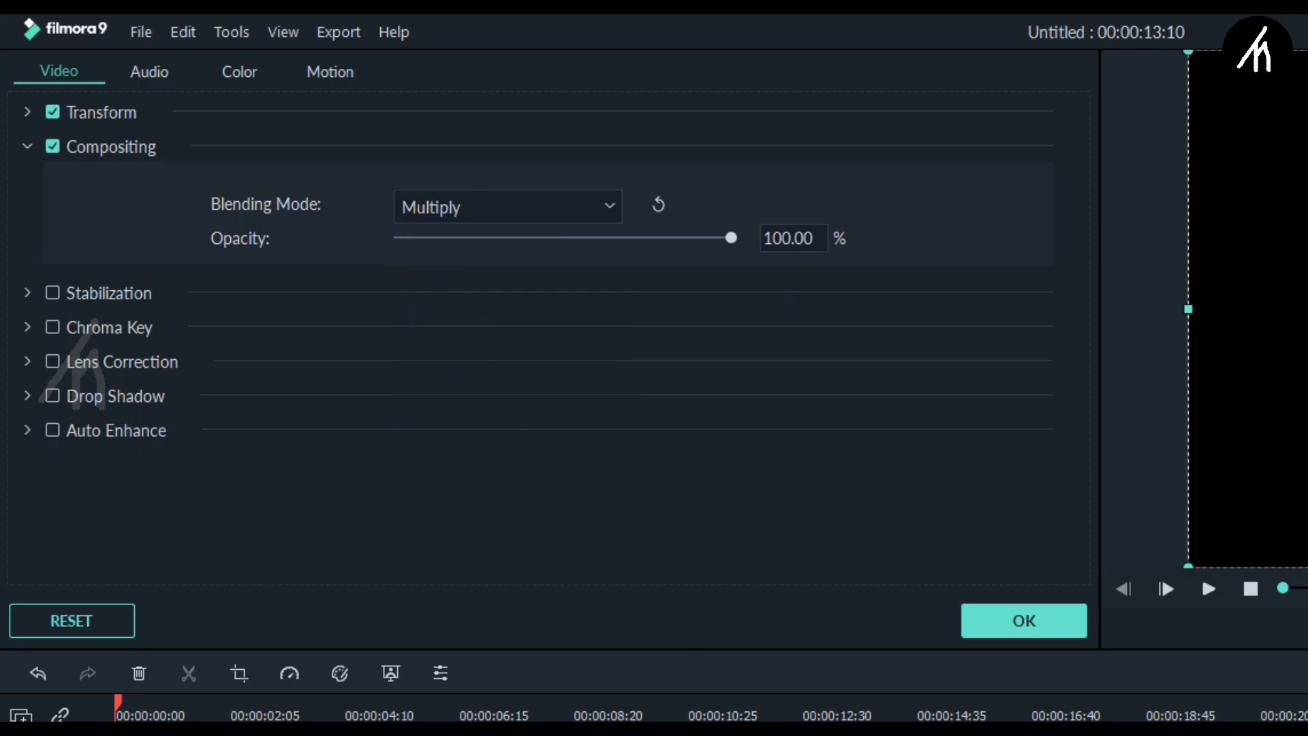
left_click(1024, 620)
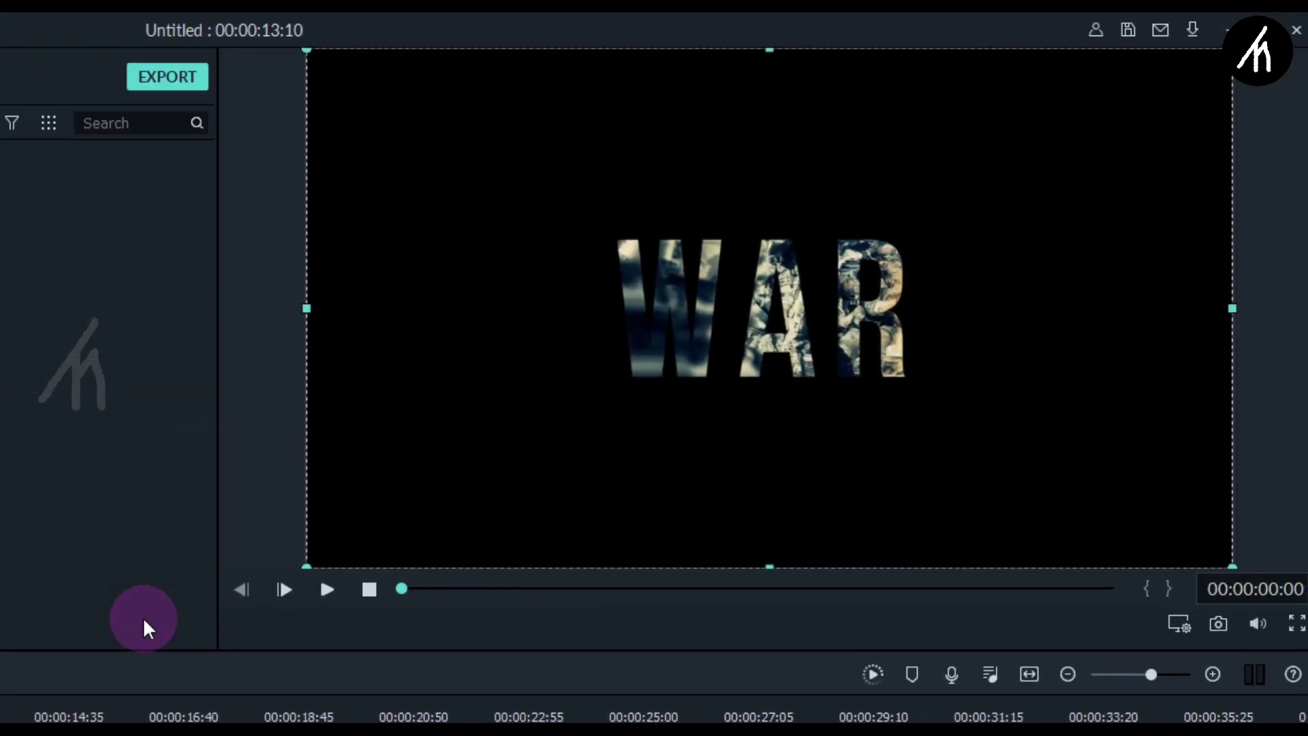
key("space")
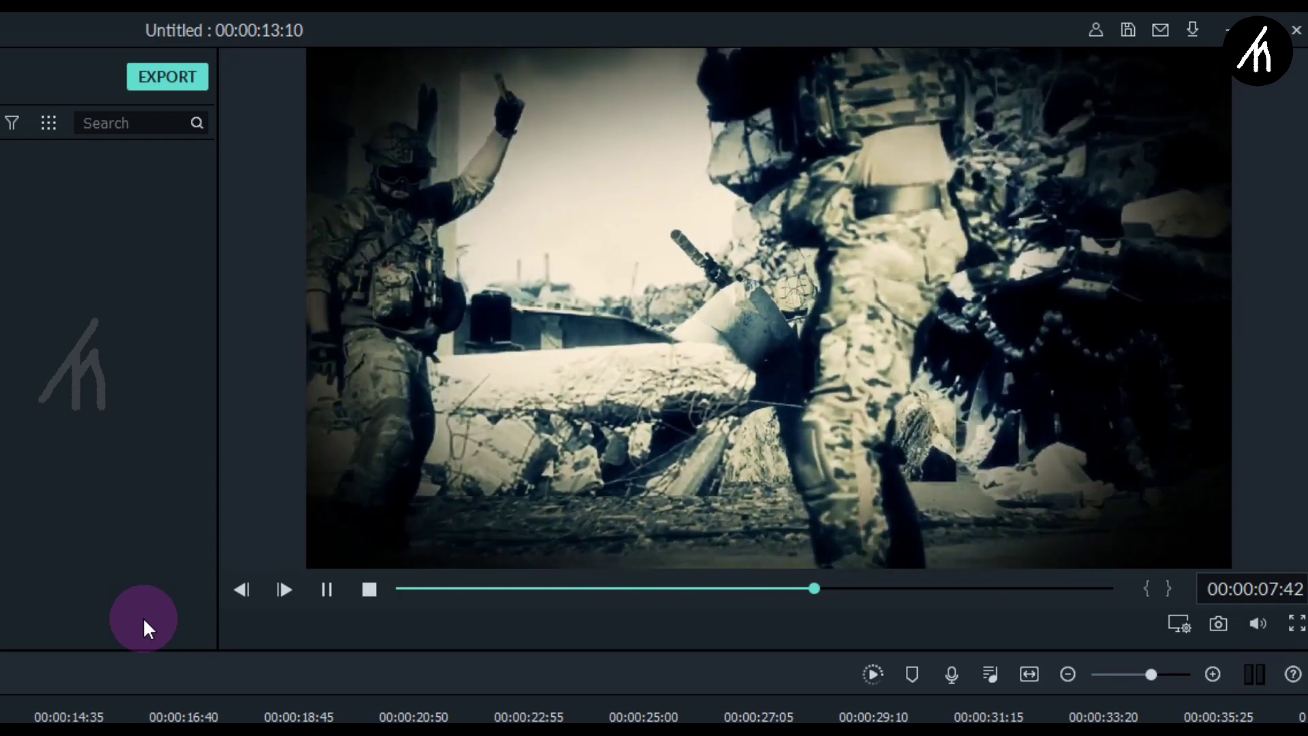
key("space")
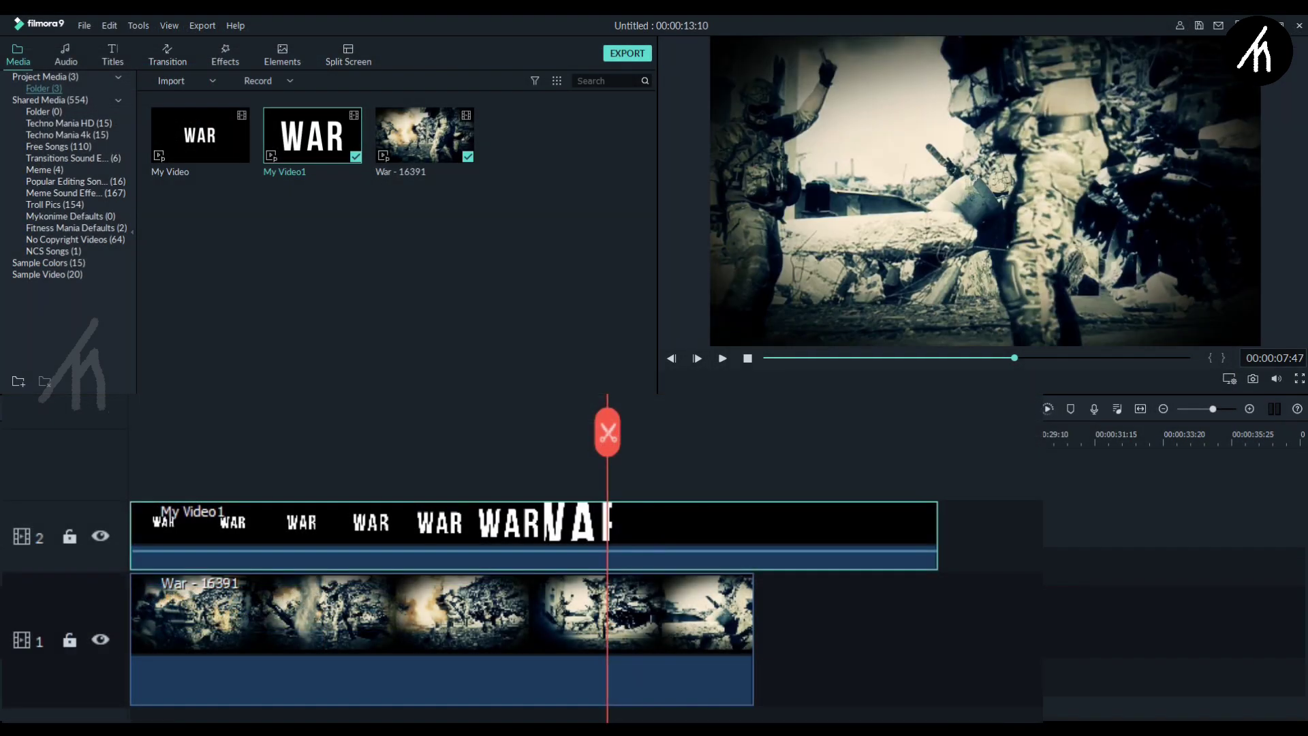
Split the WAR title at 00:00:07:47, delete the remainder, and replay from the start.
key("Right")
key("Left")
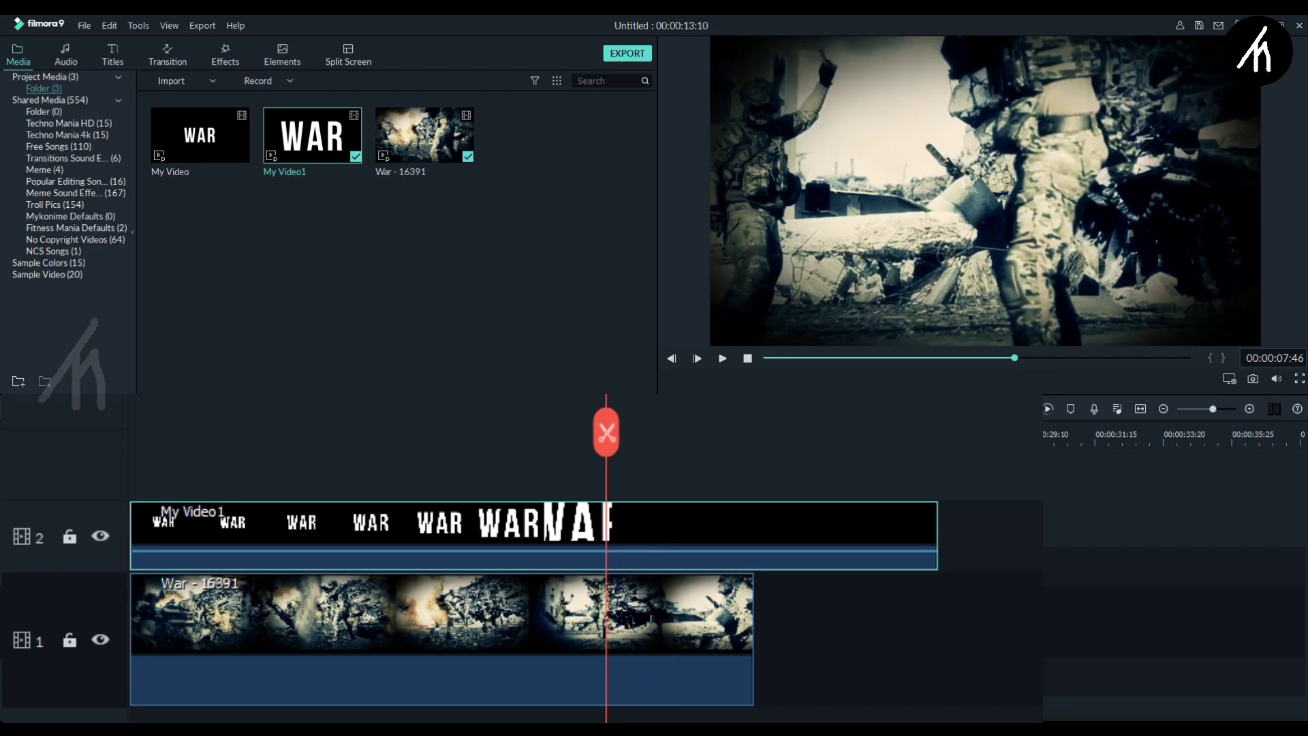
left_click(616, 451)
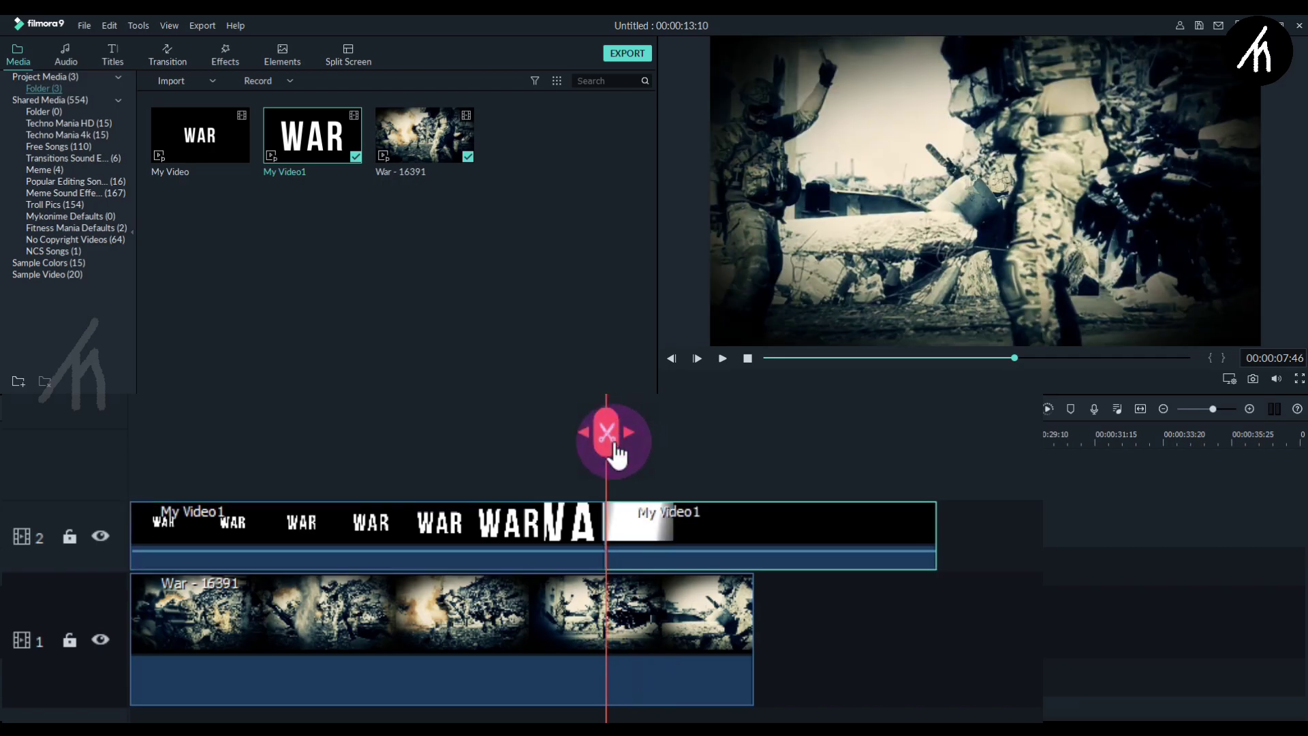
key("Delete")
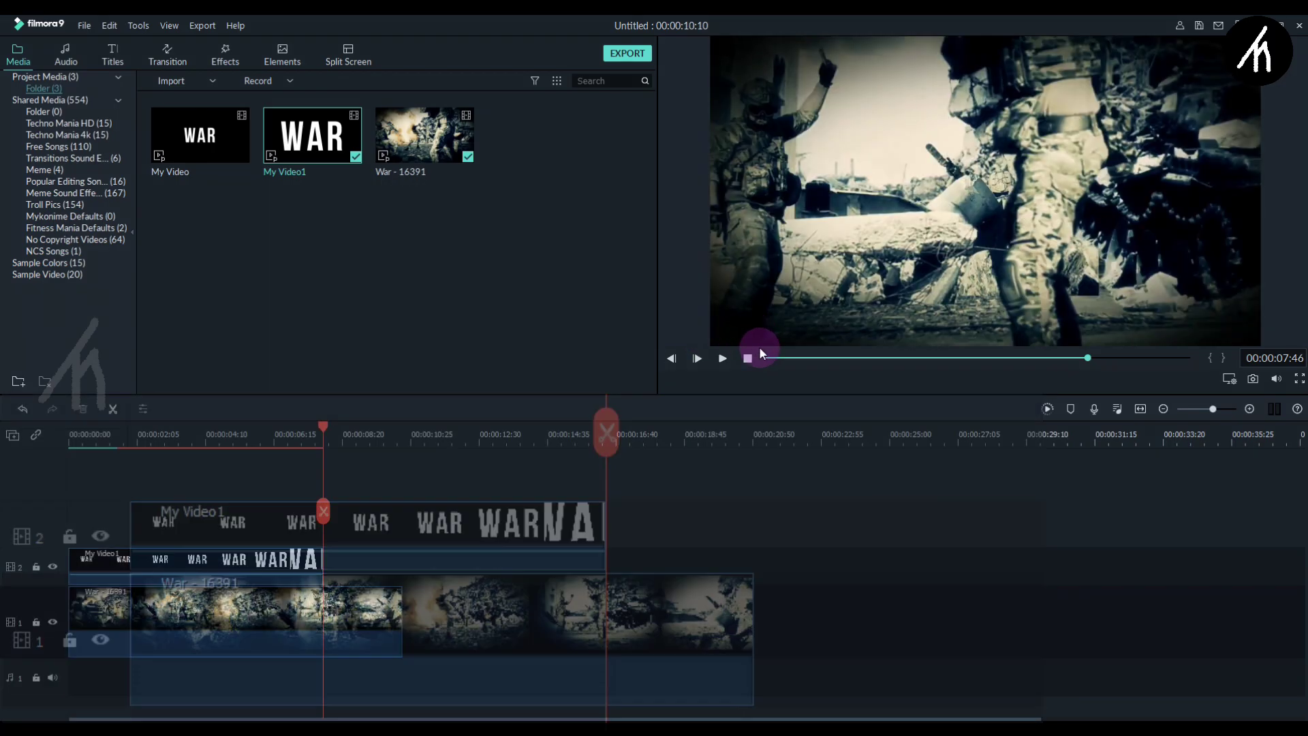
left_click(748, 359)
left_click(239, 643)
key("space")
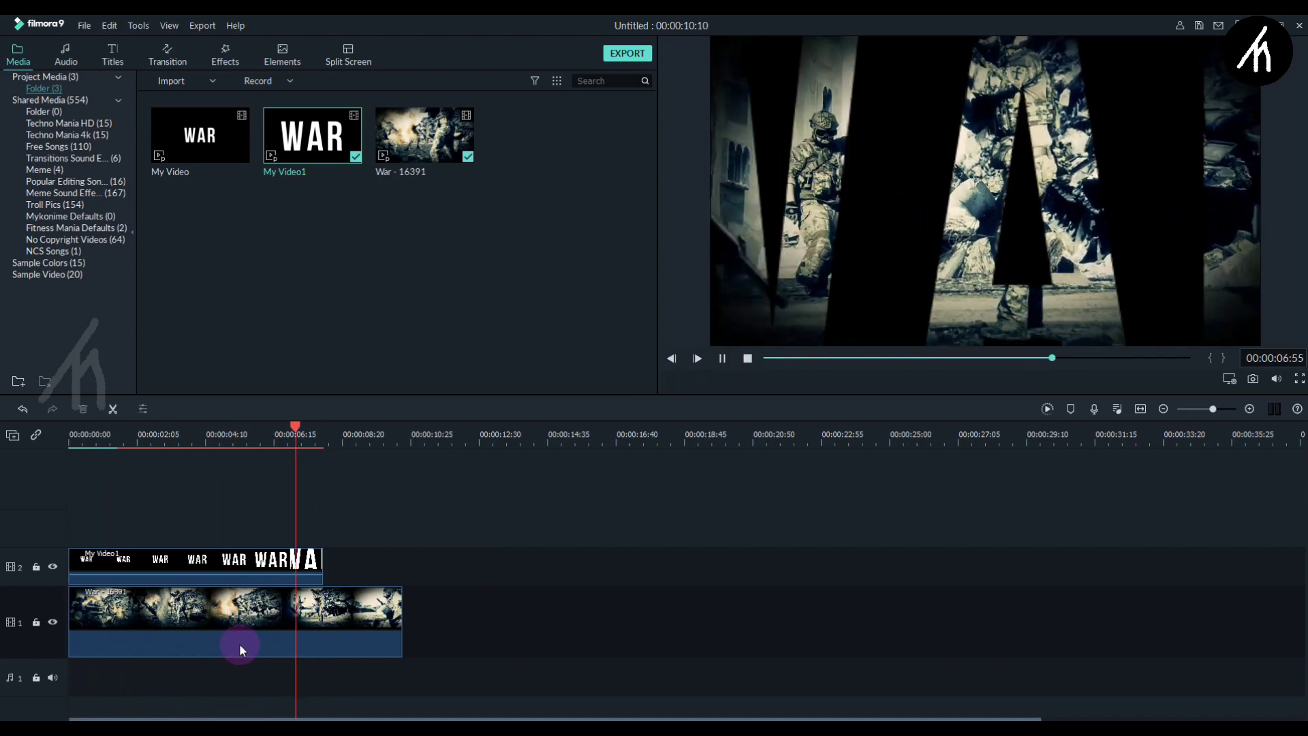
Raise the war footage brightness to 43, apply an ELECTRIC 3D LUT, and replay the project.
left_click(204, 434)
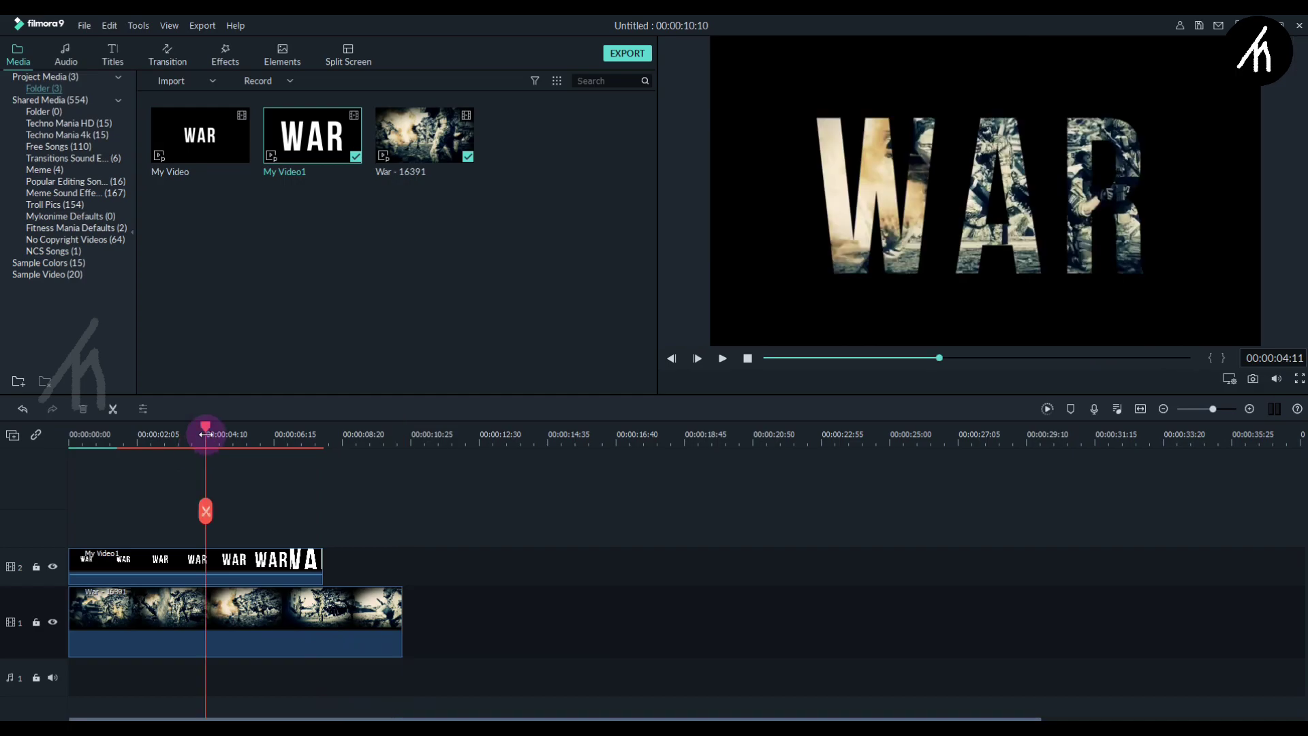
double_click(304, 602)
left_click(89, 49)
scroll(327, 204, "down", 5)
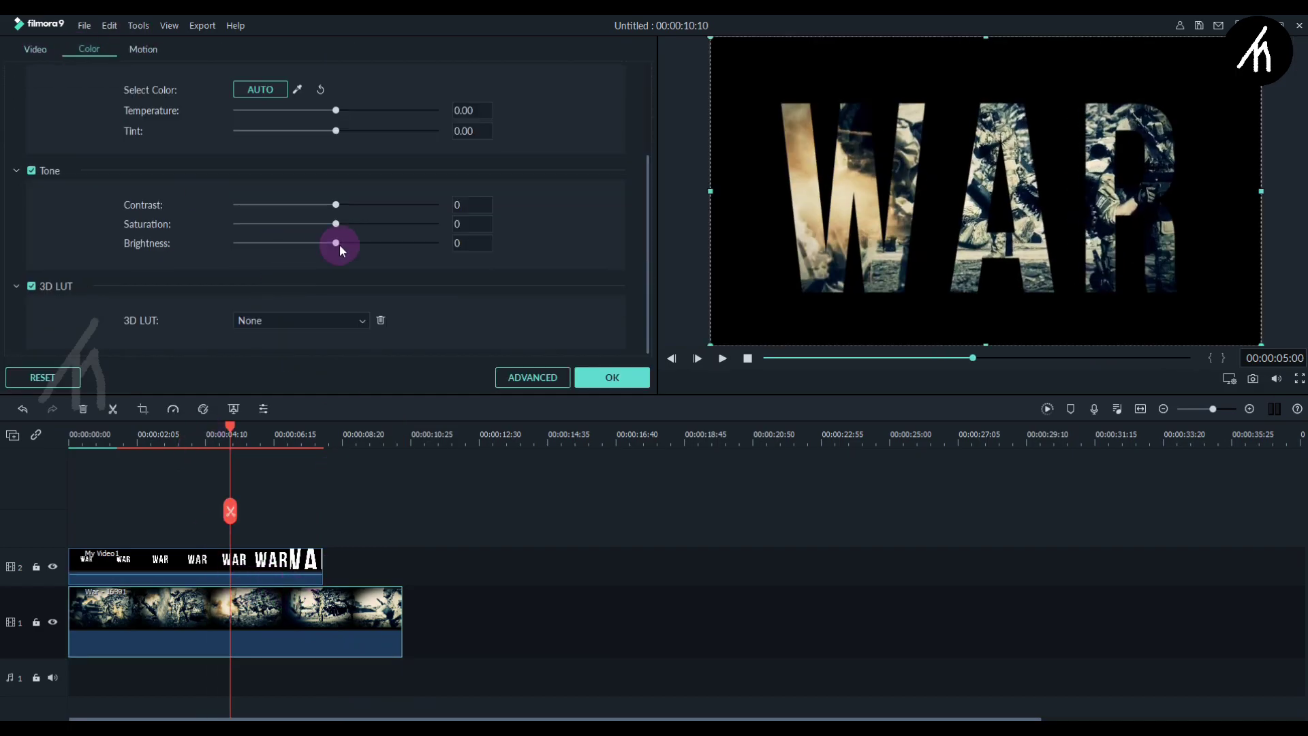
left_click_drag(339, 244, 378, 243)
left_click(300, 320)
left_click(297, 400)
left_click(223, 54)
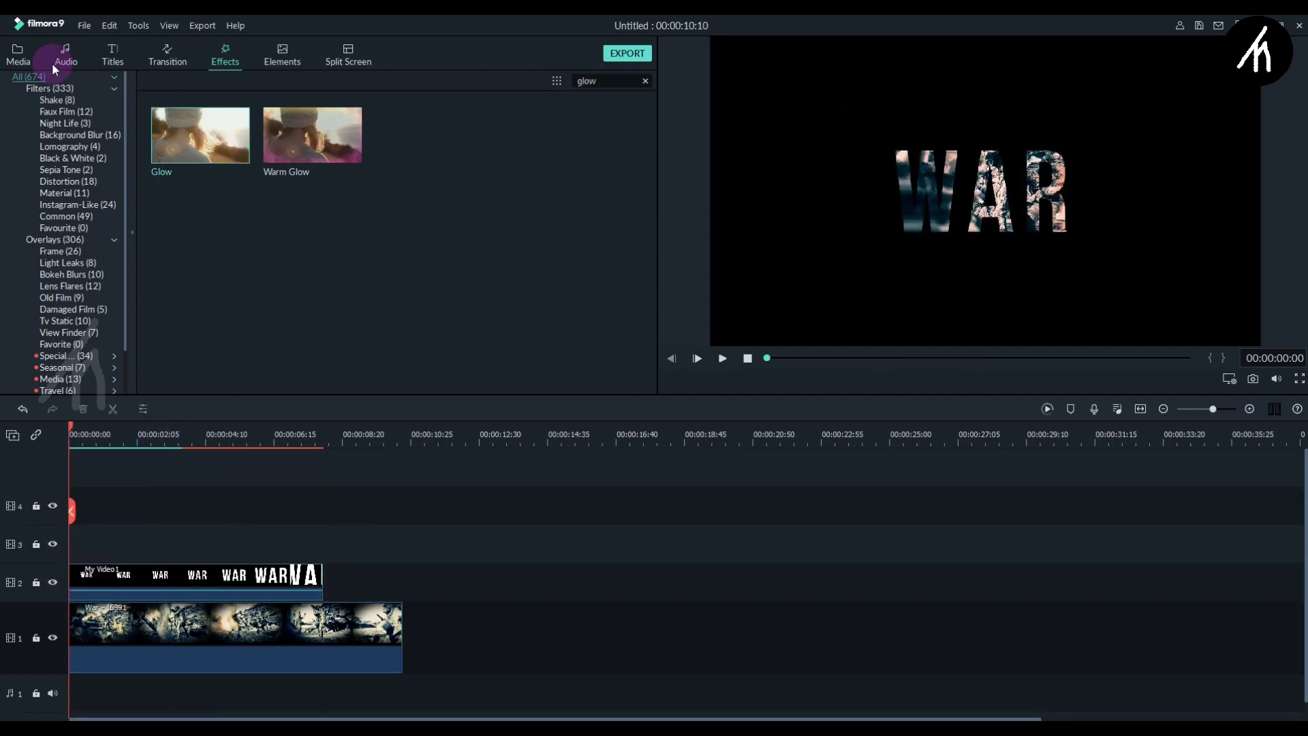
left_click(17, 55)
left_click(722, 358)
left_click(201, 574)
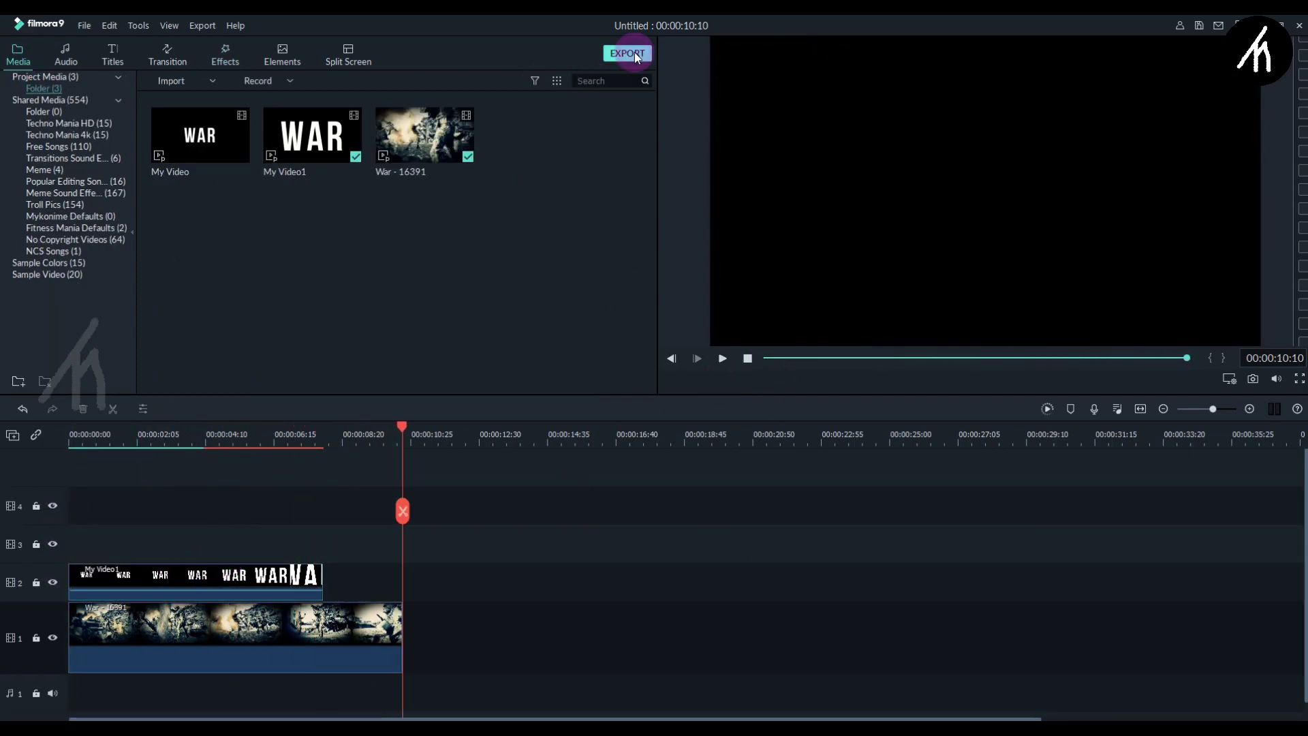